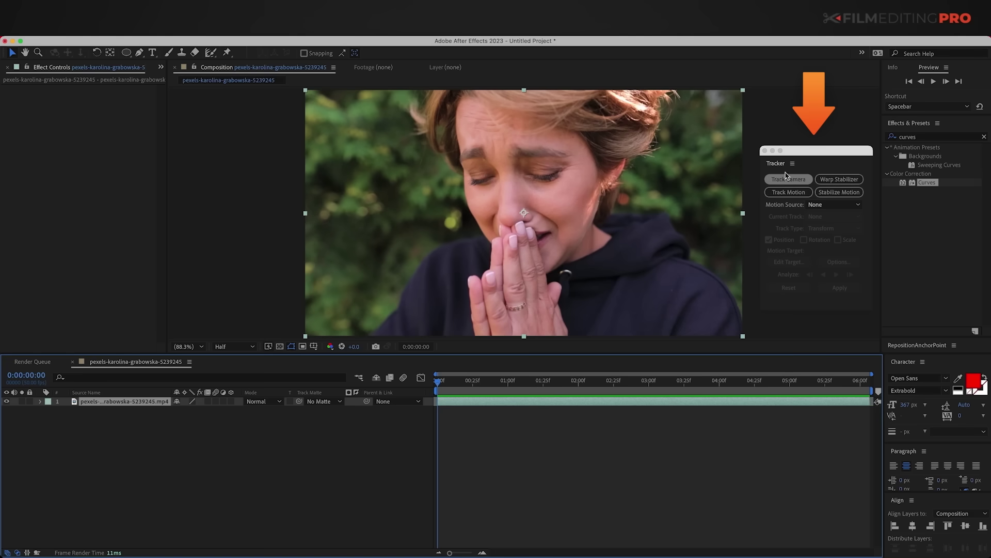
- Search the effects list for 'warp st' to bring up Warp Stabilizer under Distort
key(super+f)
text(warp sta)
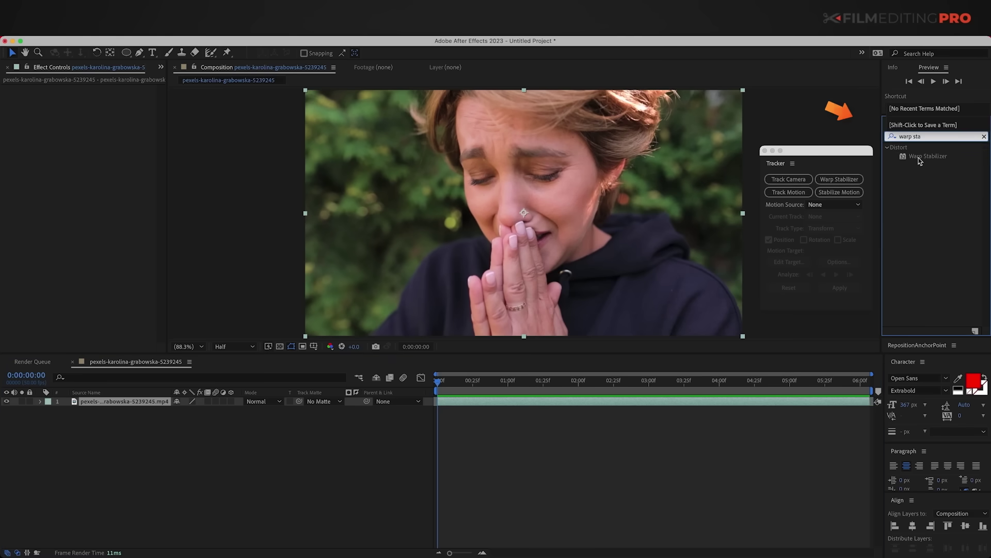
- Apply Warp Stabilizer to the crying-woman clip layer and return to its first frame
drag(686, 402, 685, 402)
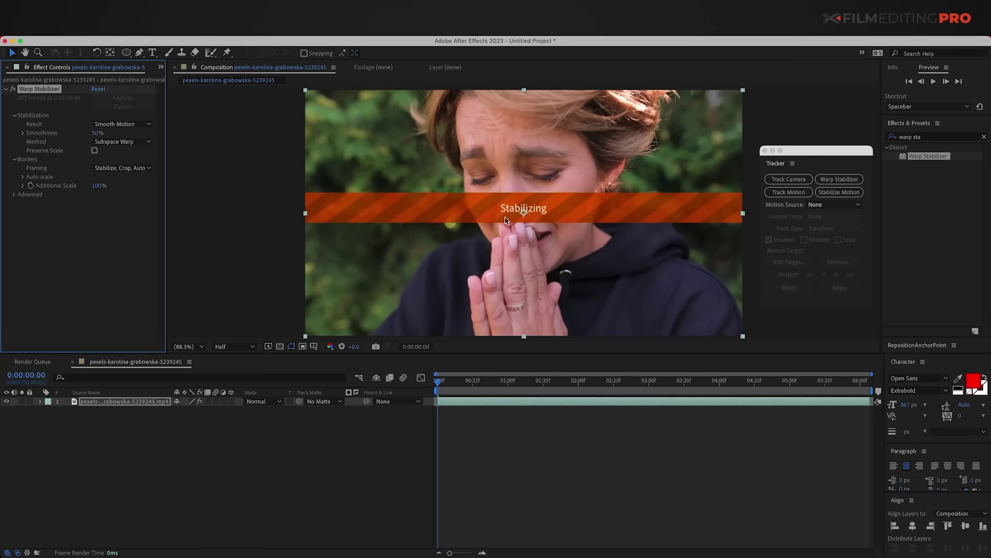
click(579, 478)
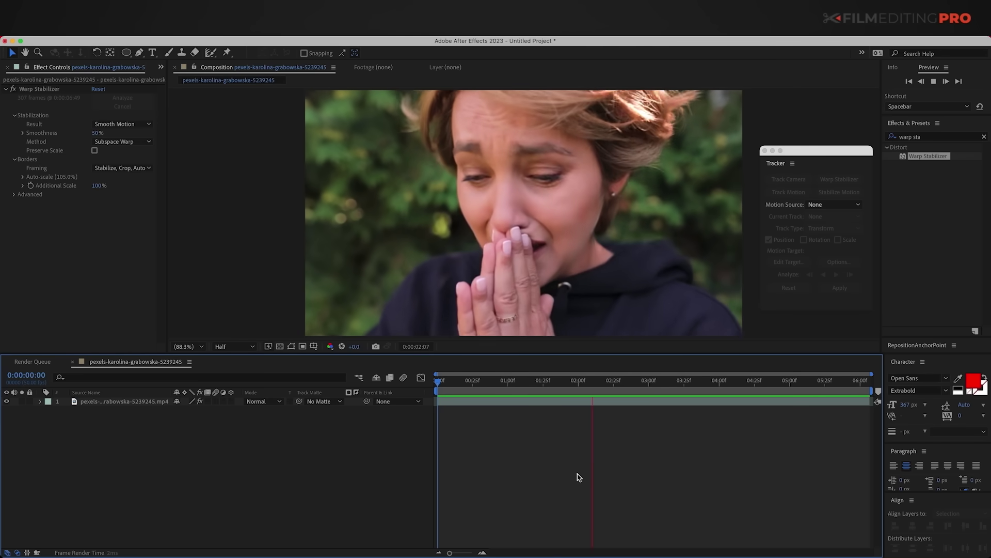
key(space)
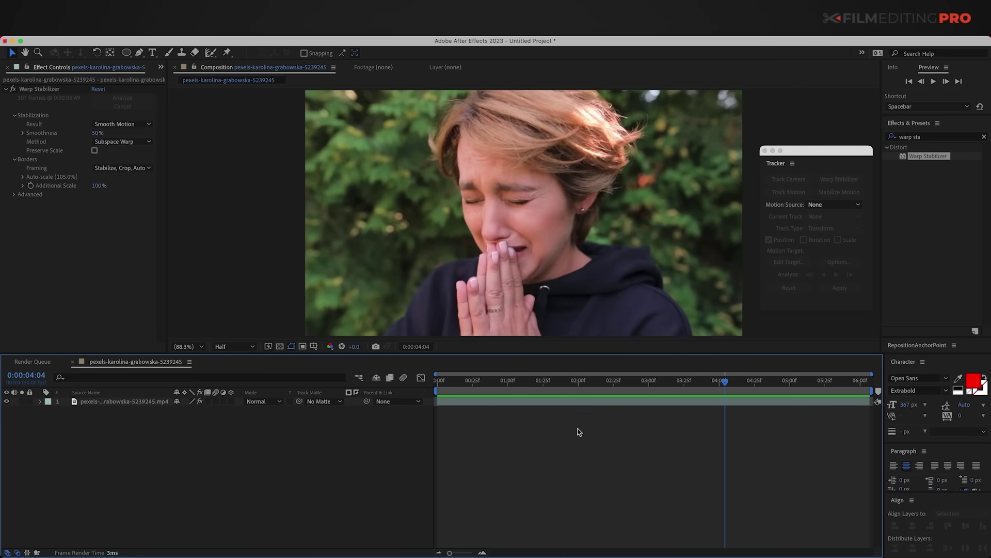
drag(581, 388, 437, 382)
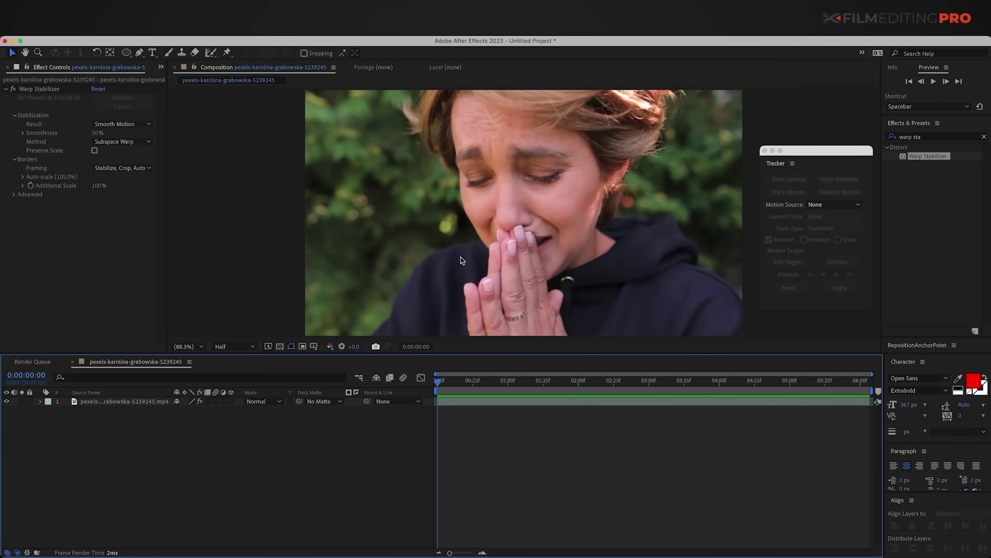
- Preview the stabilized clip twice from the start, then select the Warp Stabilizer effect
key(space)
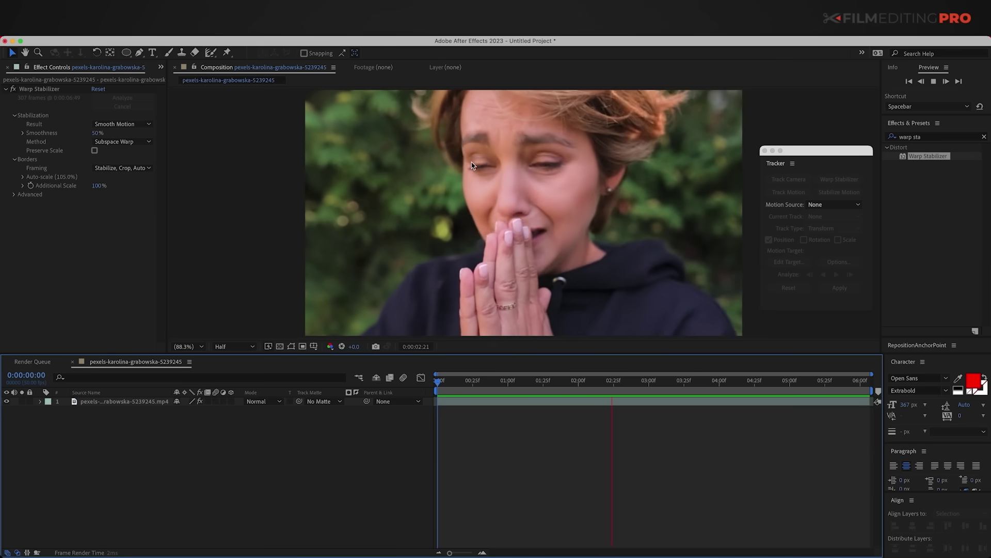
key(space)
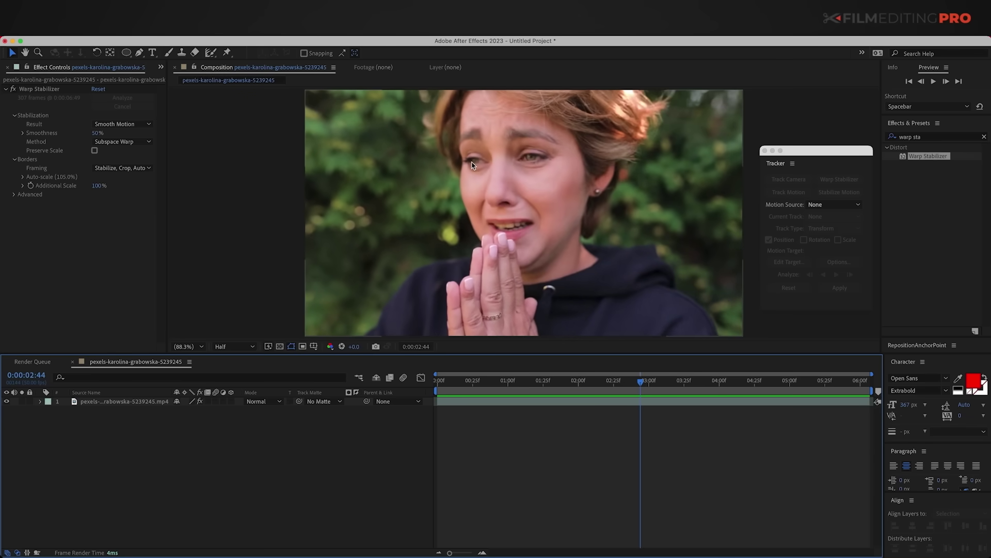
key(Home)
key(space)
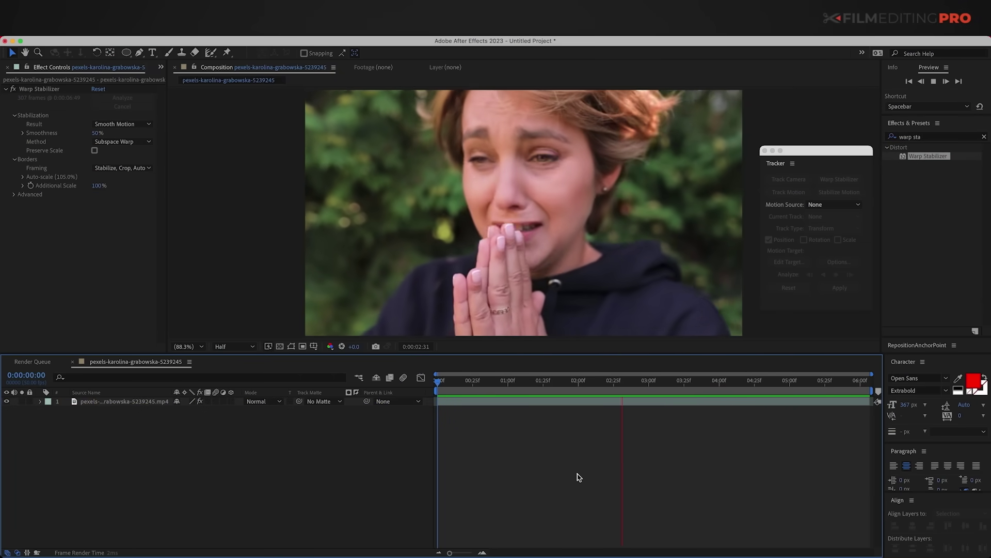
key(space)
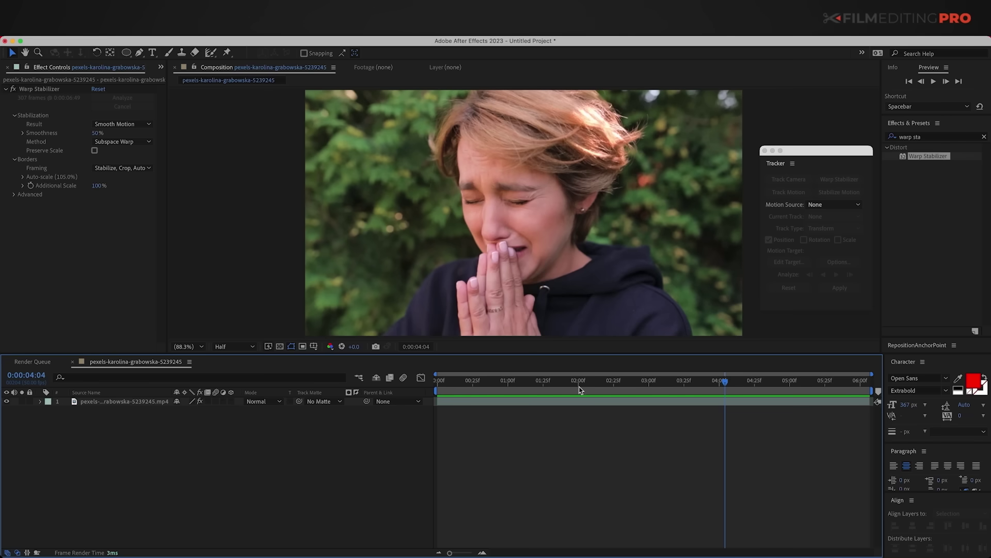
drag(580, 390, 438, 388)
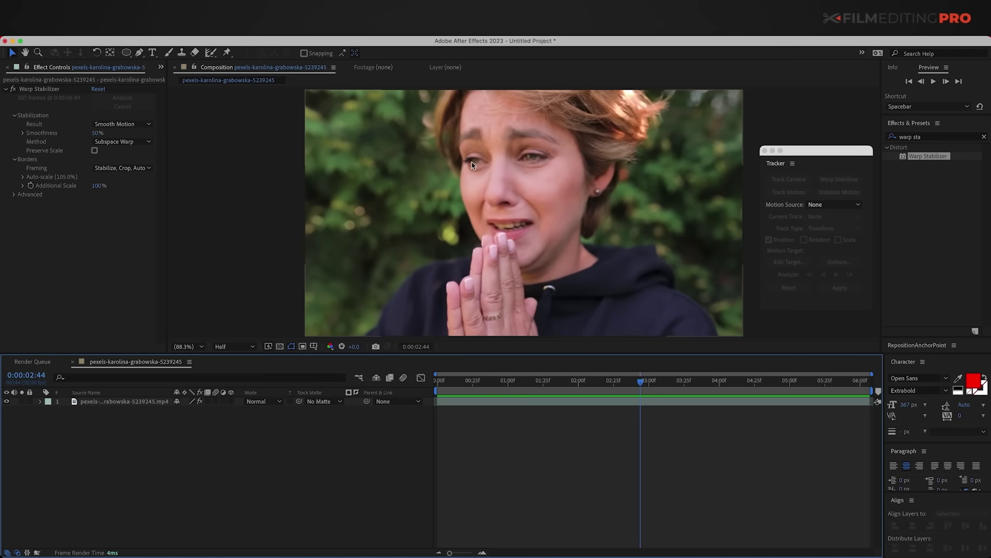
click(43, 90)
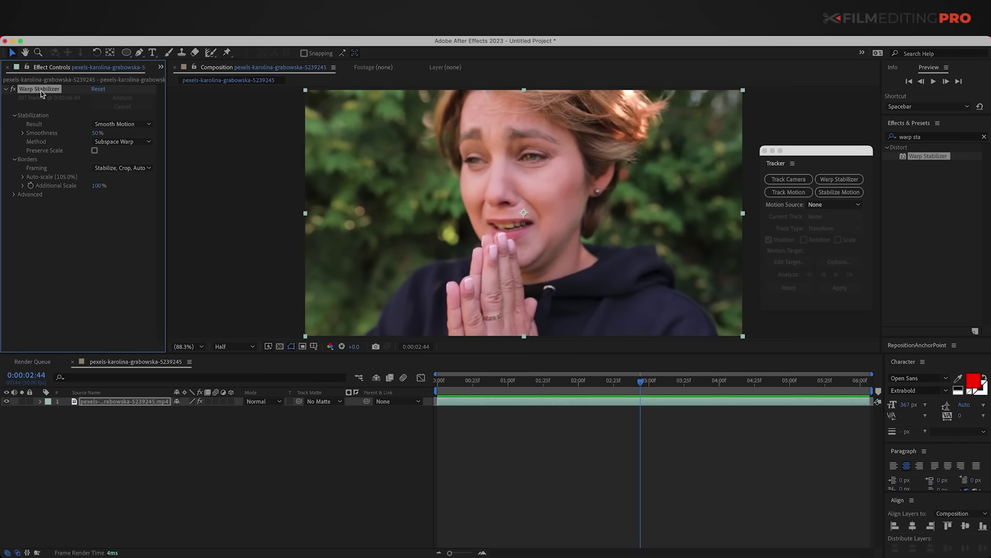
- Turn on Show Track Points under Advanced and enlarge the track points to about 290%
click(15, 194)
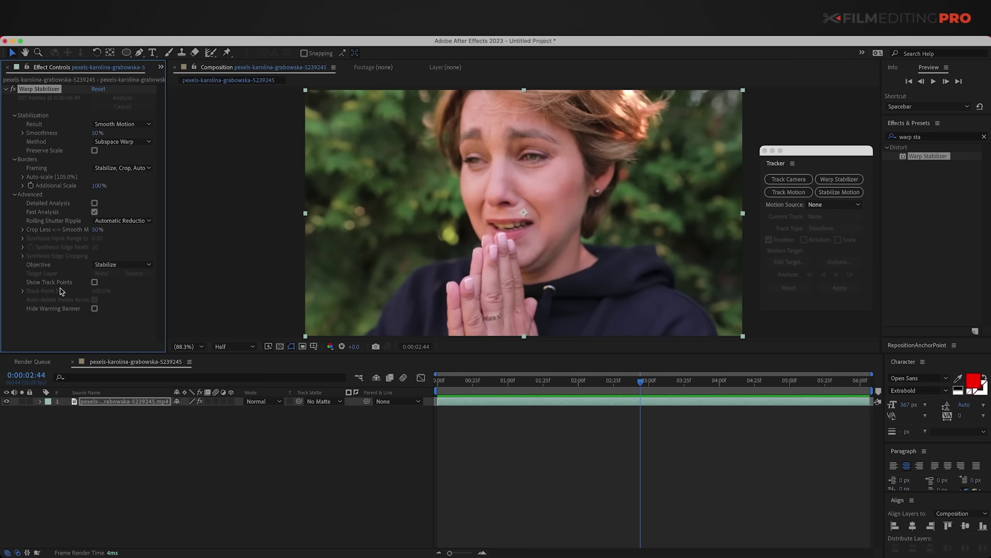
click(95, 283)
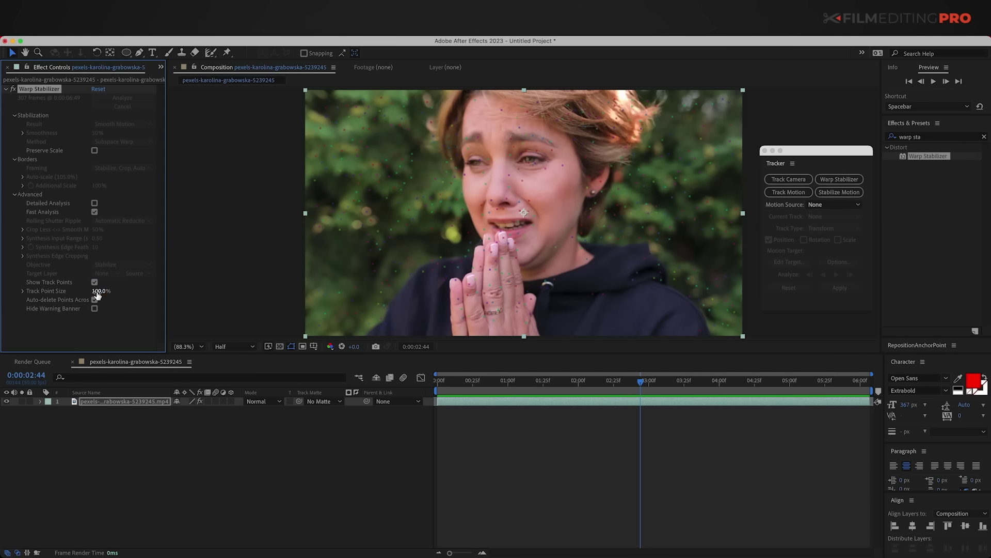
drag(97, 291, 201, 303)
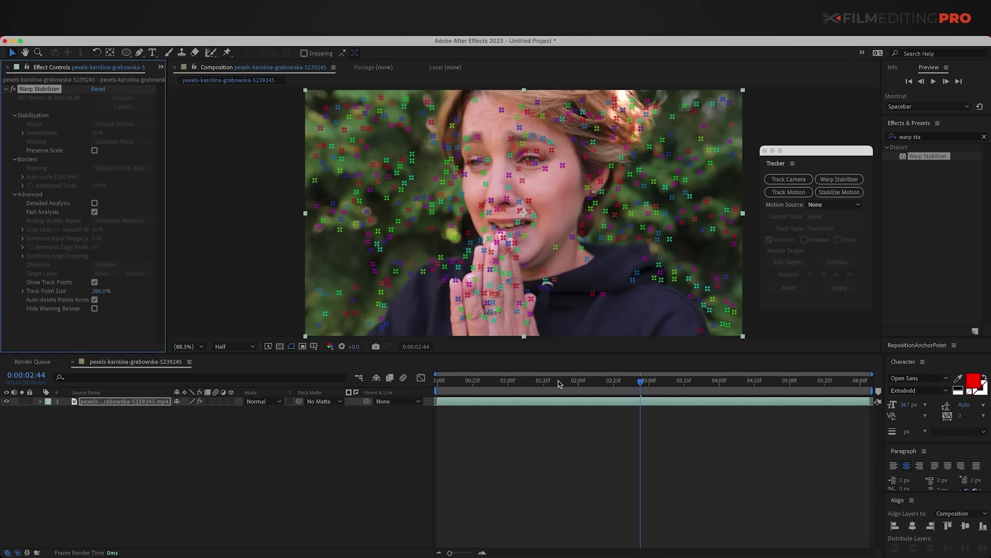
- Around 0:00:01:22, select and delete the track points on the woman's face and hands
drag(560, 382, 543, 385)
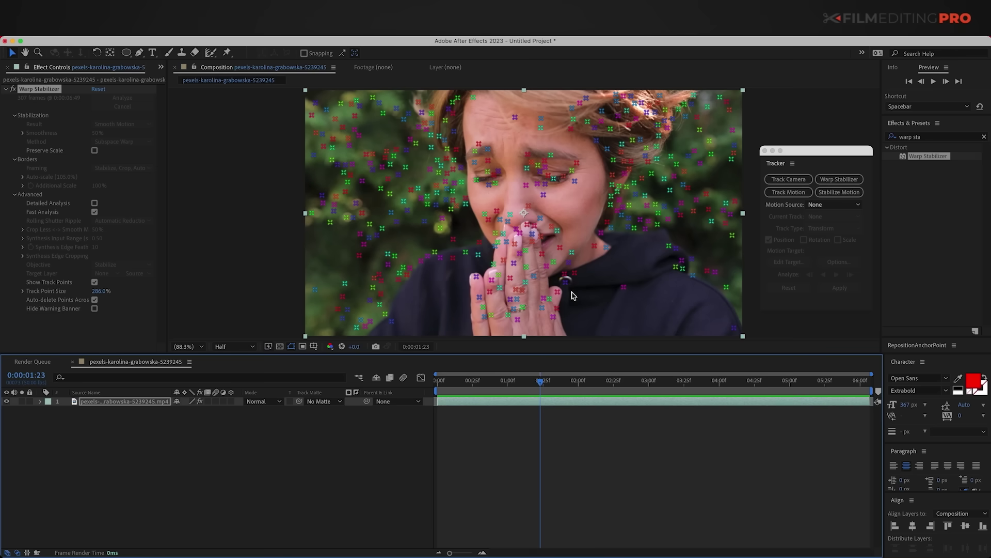
mouse_move(576, 325)
mouse_down()
mouse_move(442, 328)
mouse_move(436, 290)
mouse_move(446, 261)
mouse_move(468, 248)
mouse_move(473, 186)
mouse_move(441, 115)
mouse_move(492, 91)
mouse_move(646, 92)
mouse_move(666, 120)
mouse_move(628, 171)
mouse_move(607, 247)
mouse_move(661, 270)
mouse_move(661, 317)
mouse_move(554, 325)
mouse_up()
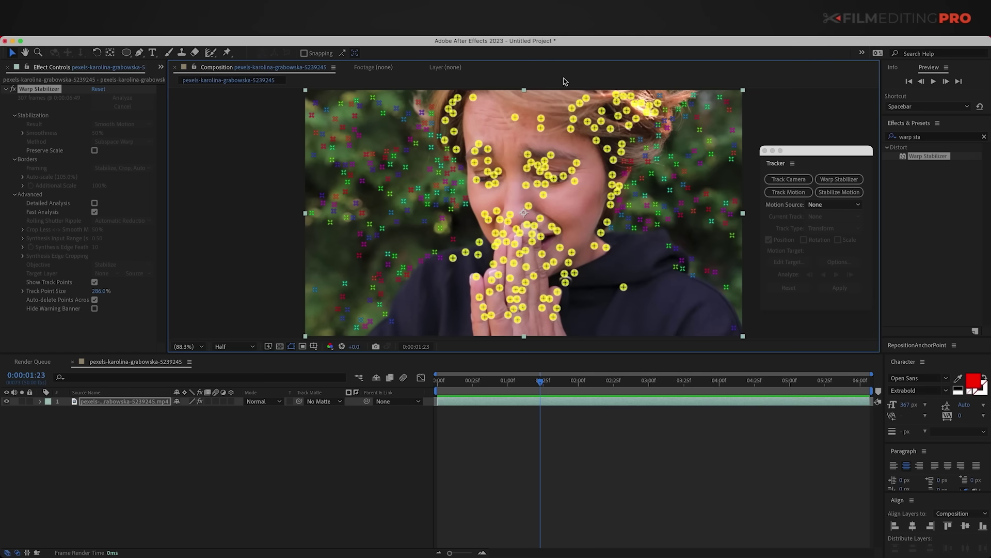
key(Delete)
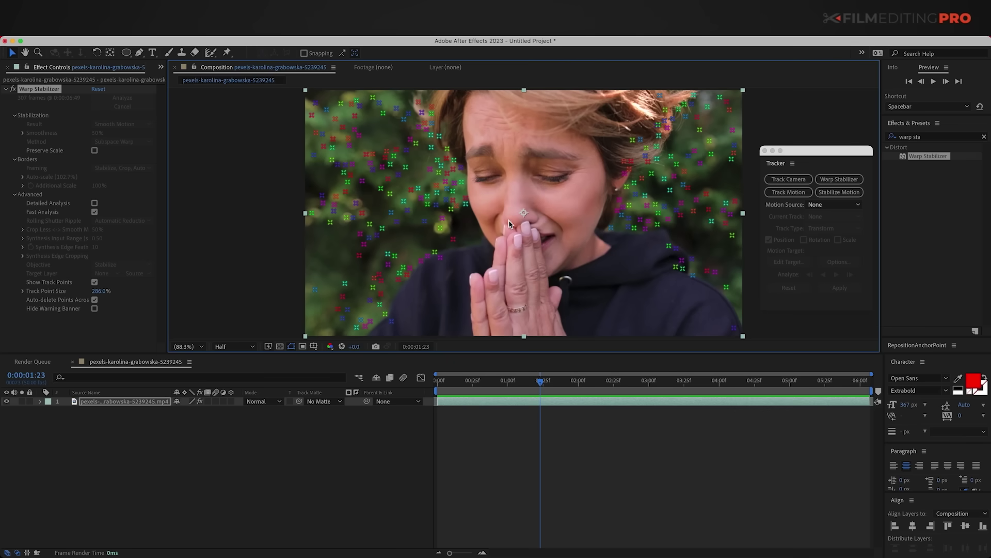
- Delete the face and hair track points at around 0:00:00:42 and an earlier frame
drag(541, 388, 493, 388)
mouse_move(500, 291)
mouse_down()
mouse_move(477, 240)
mouse_move(498, 132)
mouse_move(591, 100)
mouse_move(669, 102)
mouse_move(610, 178)
mouse_move(657, 274)
mouse_move(500, 291)
mouse_up()
key(Delete)
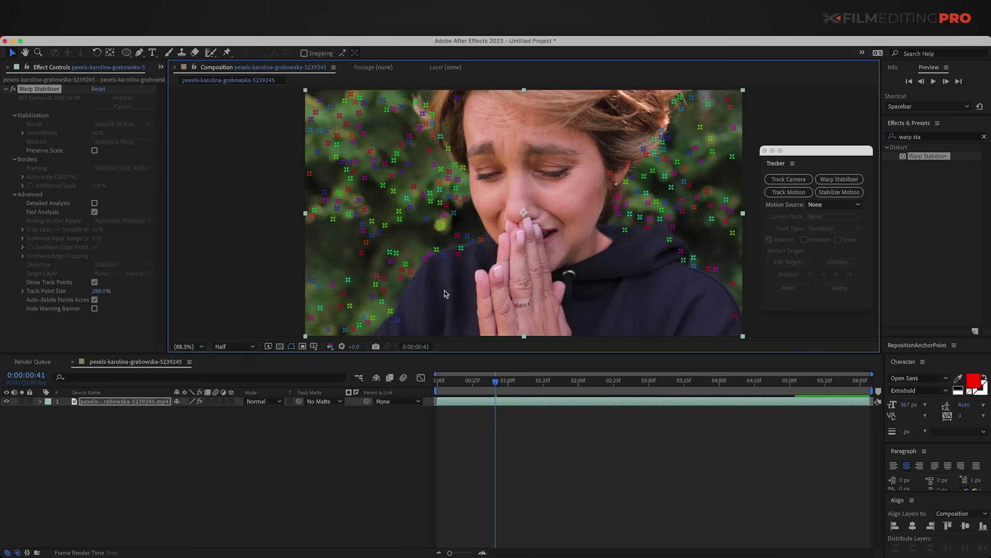
drag(496, 385, 457, 385)
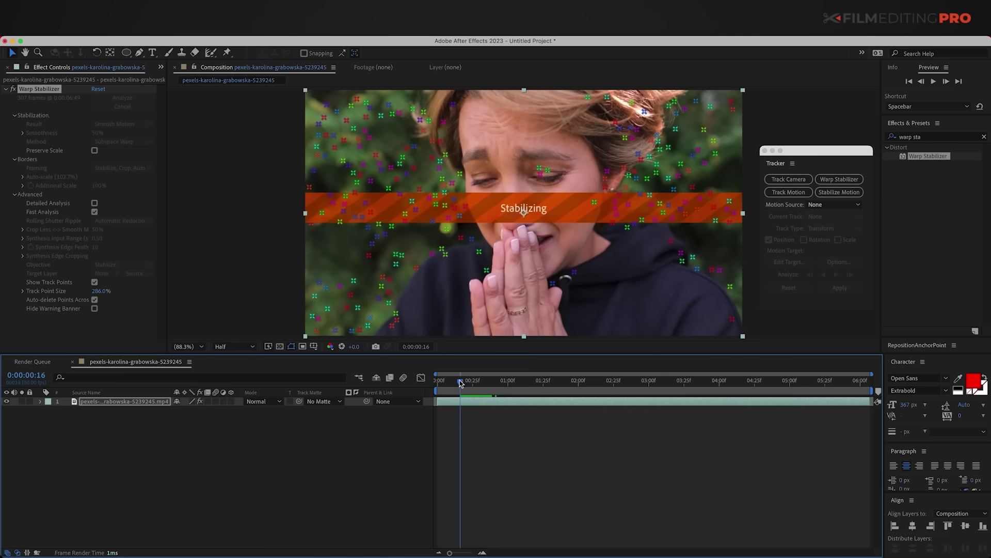
mouse_move(516, 302)
mouse_down()
mouse_move(488, 276)
mouse_move(462, 165)
mouse_move(627, 88)
mouse_move(615, 209)
mouse_move(622, 293)
mouse_move(522, 308)
mouse_up()
key(Delete)
- Delete face and hand track points at around 0:00:02:01 and 0:00:02:26
drag(466, 387, 580, 403)
click(527, 334)
mouse_move(527, 334)
mouse_down()
mouse_move(454, 281)
mouse_move(462, 160)
mouse_move(558, 80)
mouse_move(615, 199)
mouse_move(526, 333)
mouse_up()
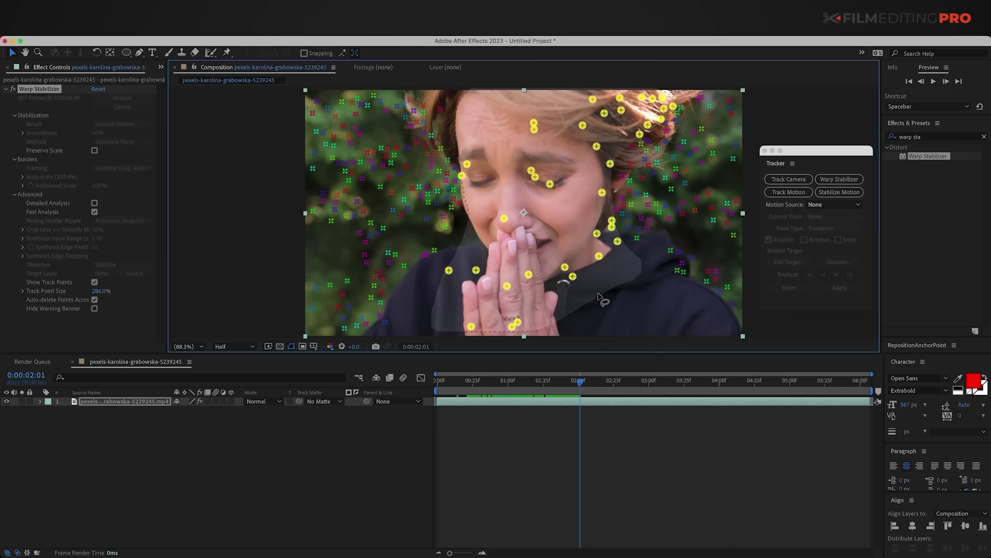
key(Delete)
drag(581, 387, 627, 392)
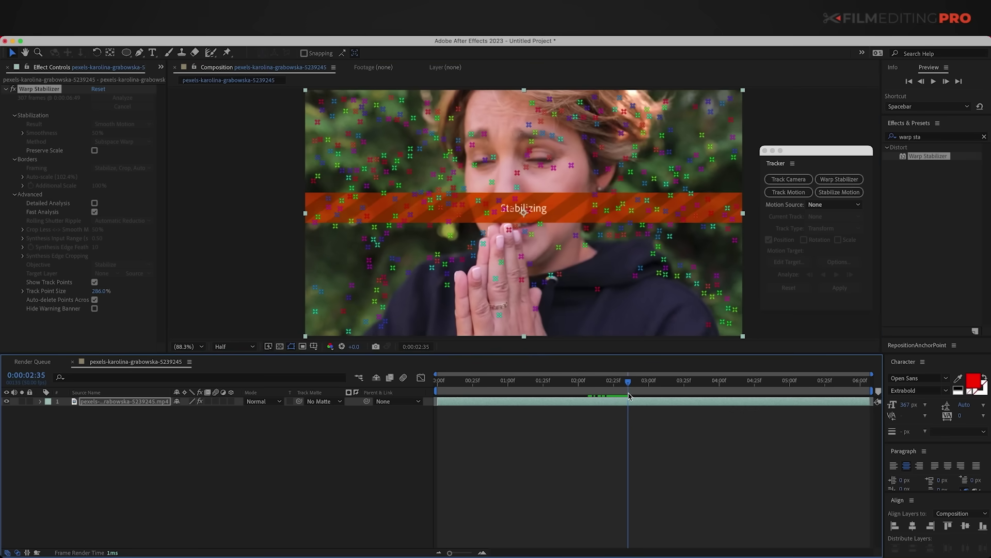
mouse_move(491, 318)
mouse_down()
mouse_move(430, 310)
mouse_move(427, 284)
mouse_move(477, 231)
mouse_move(459, 114)
mouse_move(500, 88)
mouse_move(570, 81)
mouse_move(634, 90)
mouse_move(654, 121)
mouse_move(600, 201)
mouse_move(637, 306)
mouse_move(527, 325)
mouse_up()
key(Delete)
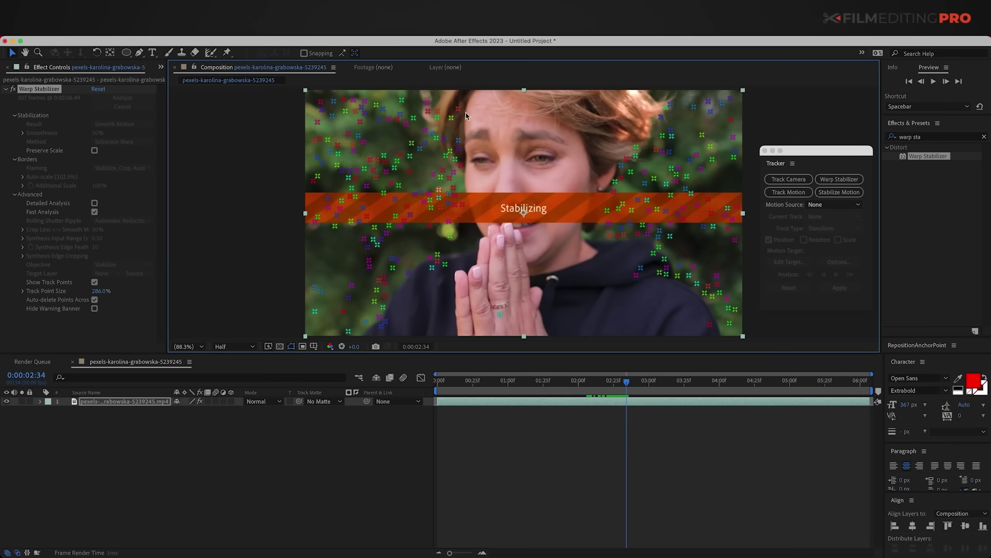
- Delete the remaining face track points near 0:00:03:18 and hide the track points
click(674, 381)
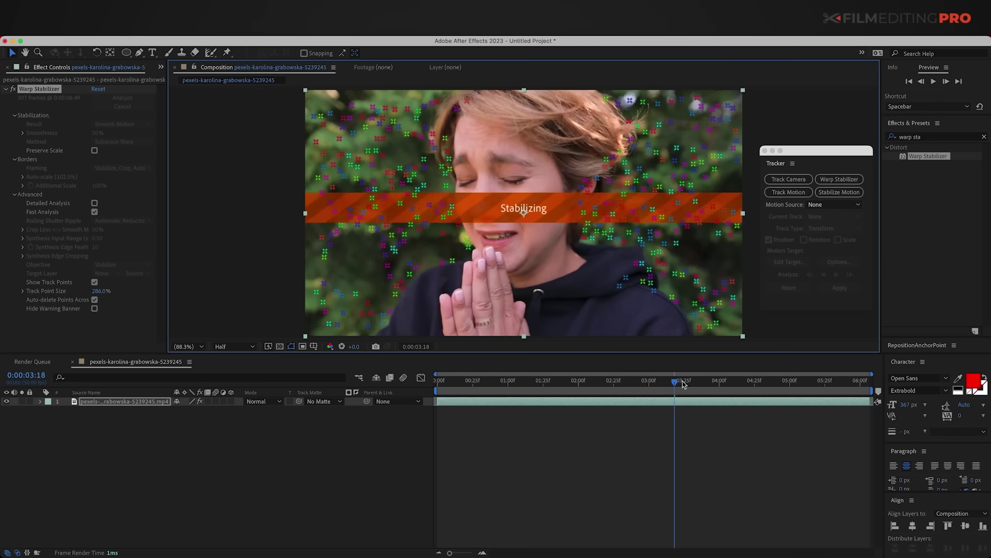
key(Delete)
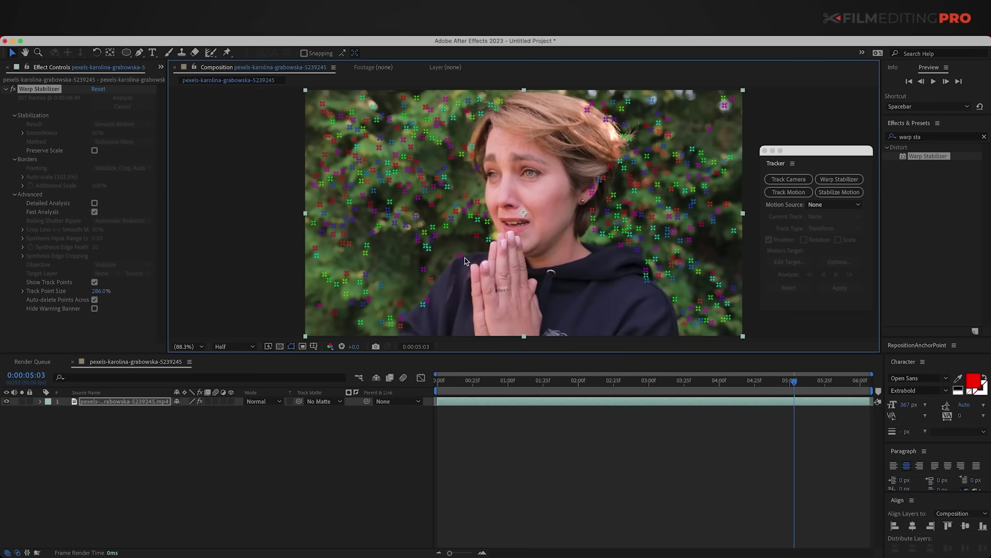
click(94, 282)
click(337, 466)
key(Home)
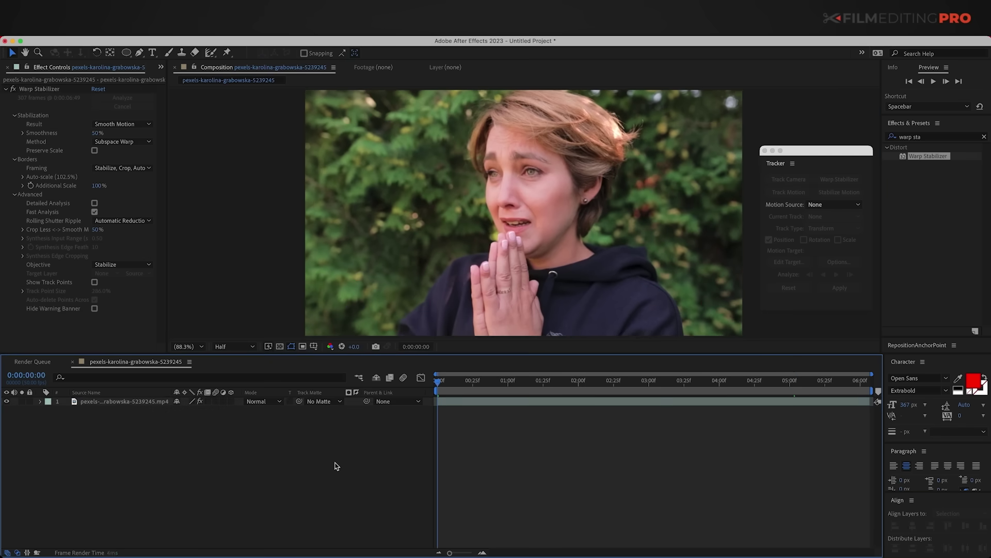
key(space)
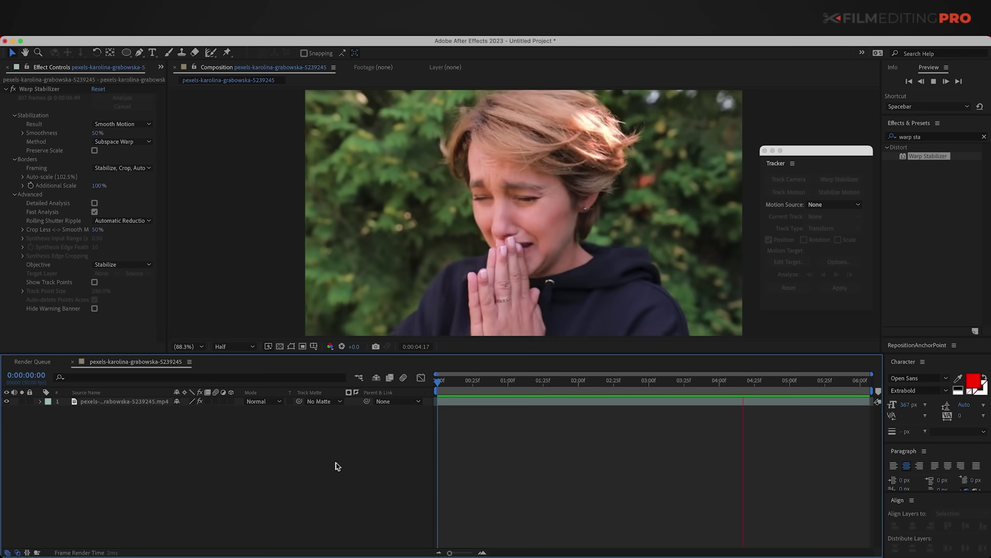
key(space)
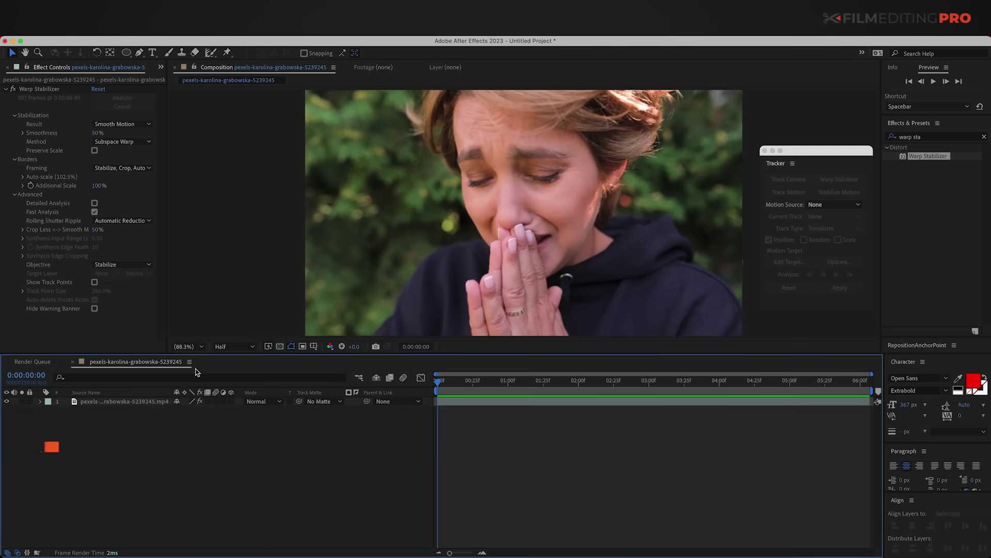
click(153, 403)
- Duplicate the clip, remove Warp Stabilizer from layer 1, hide layer 2, and start Stabilize Motion
key(ctrl+d)
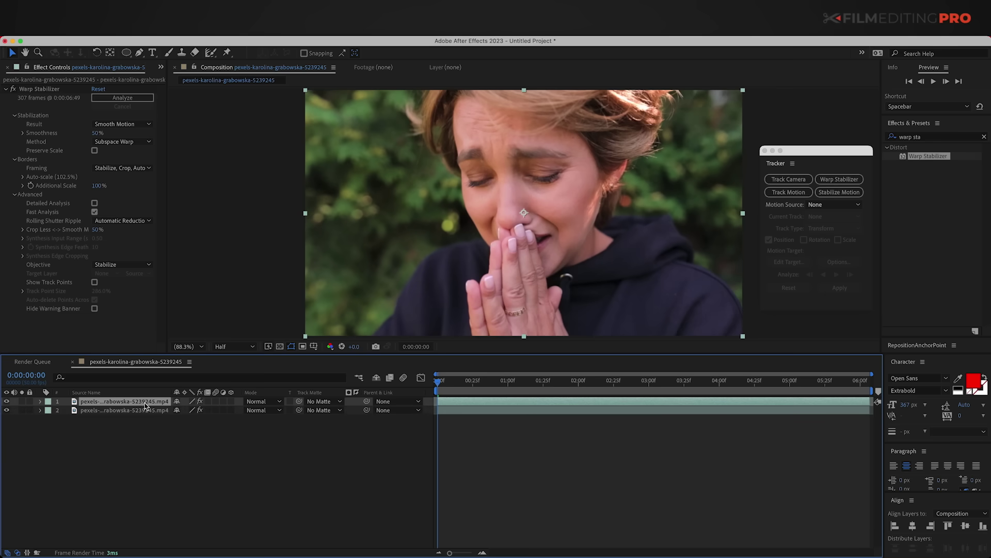
click(30, 91)
key(Delete)
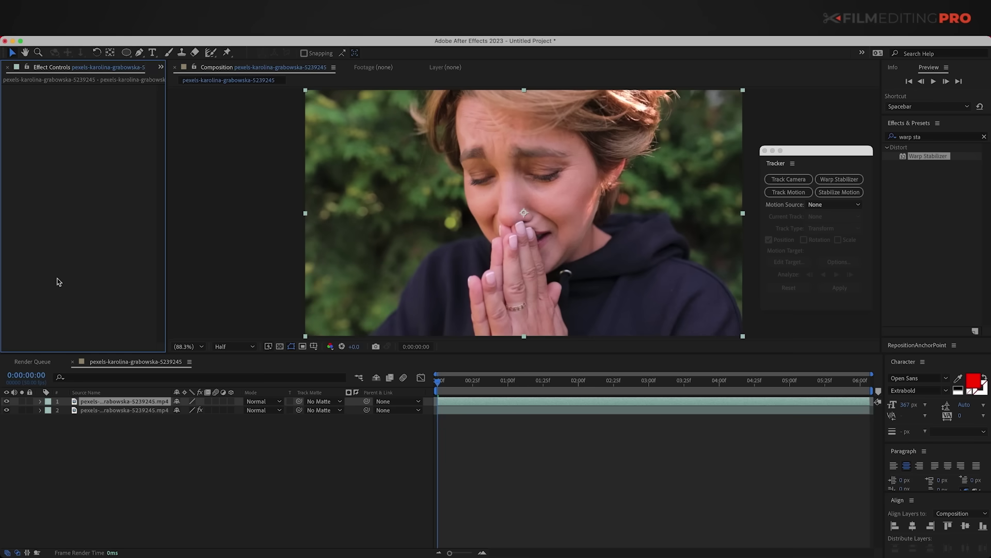
click(6, 410)
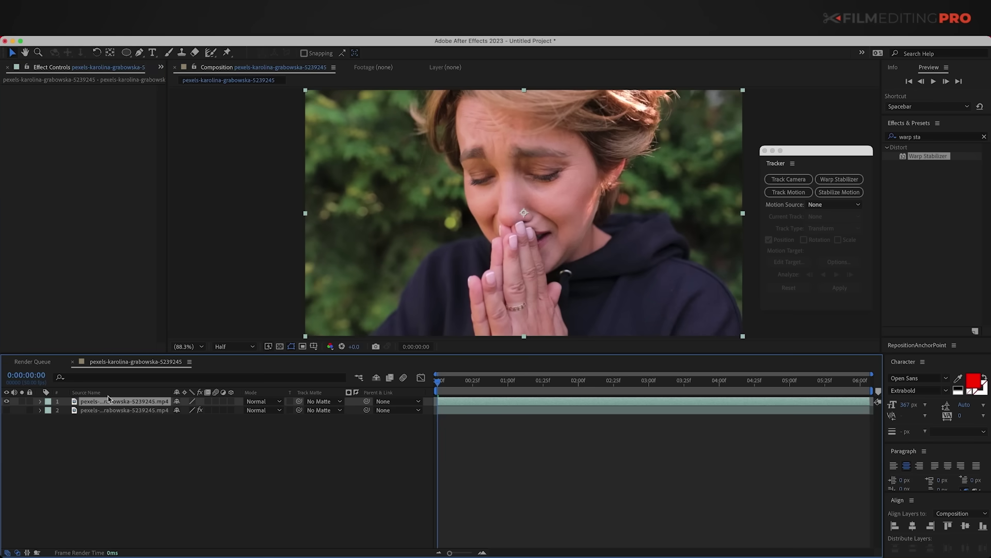
click(838, 194)
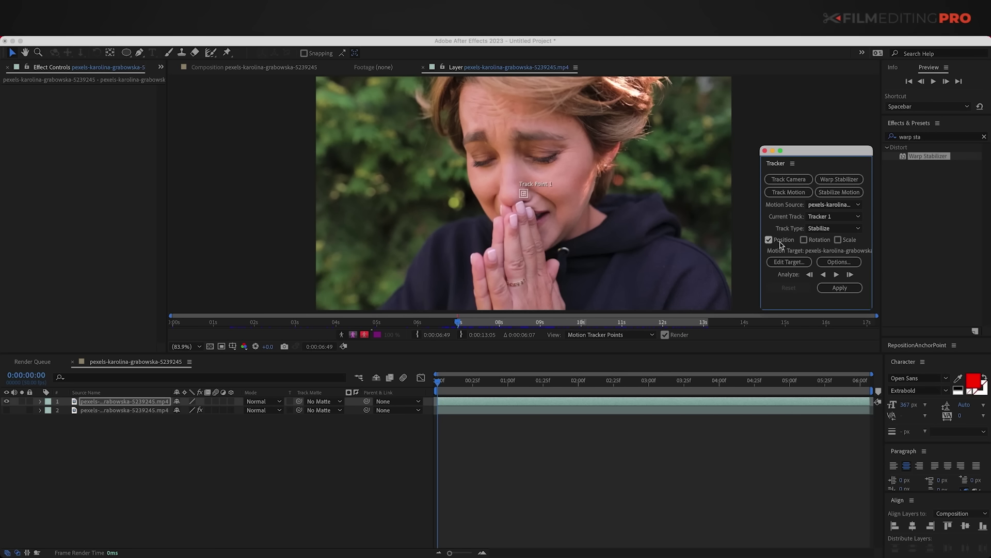
- Enable Rotation tracking and move Track Point 1, with enlarged boxes, onto a bokeh highlight in the foliage
click(804, 241)
scroll(530, 200, up, 6)
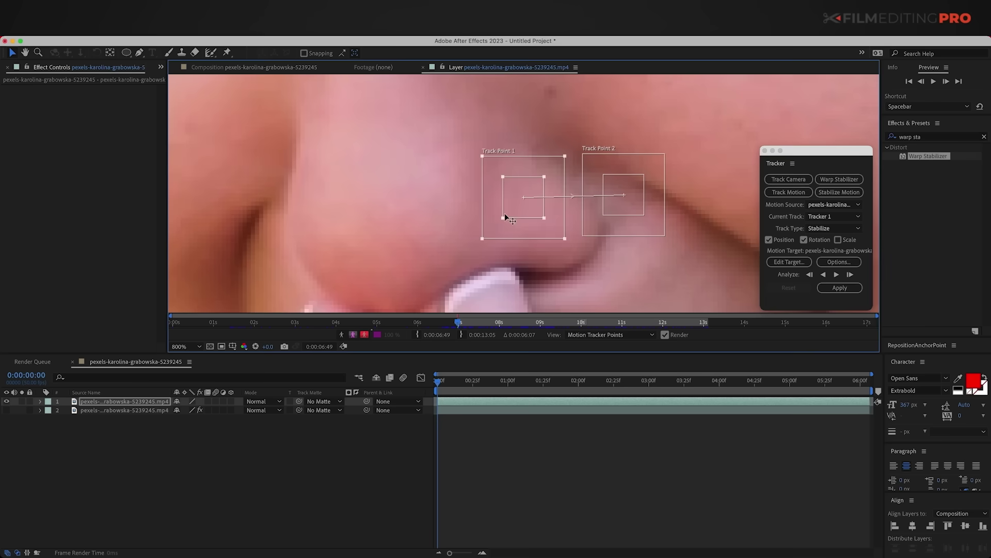
drag(504, 222, 418, 120)
scroll(558, 207, down, 3)
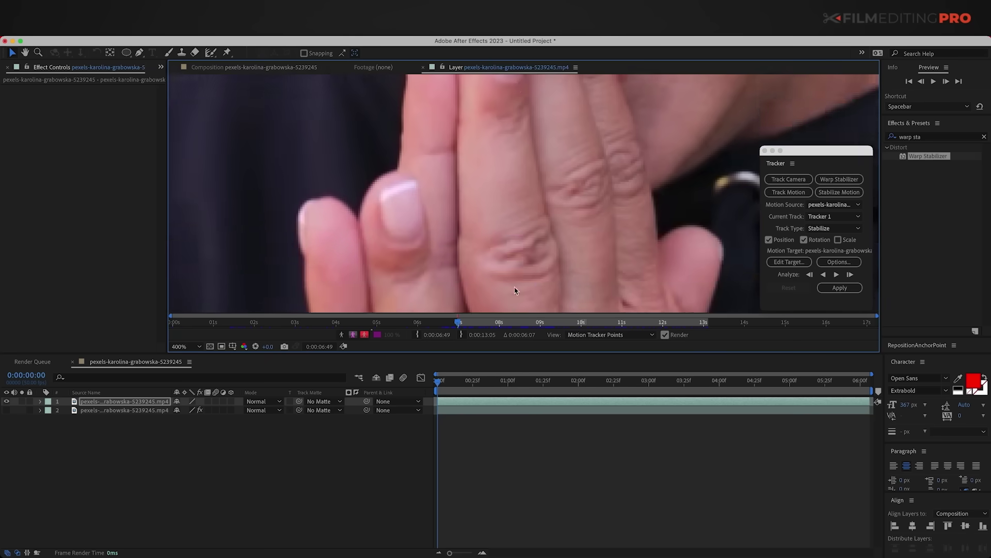
key(v)
drag(577, 125, 539, 149)
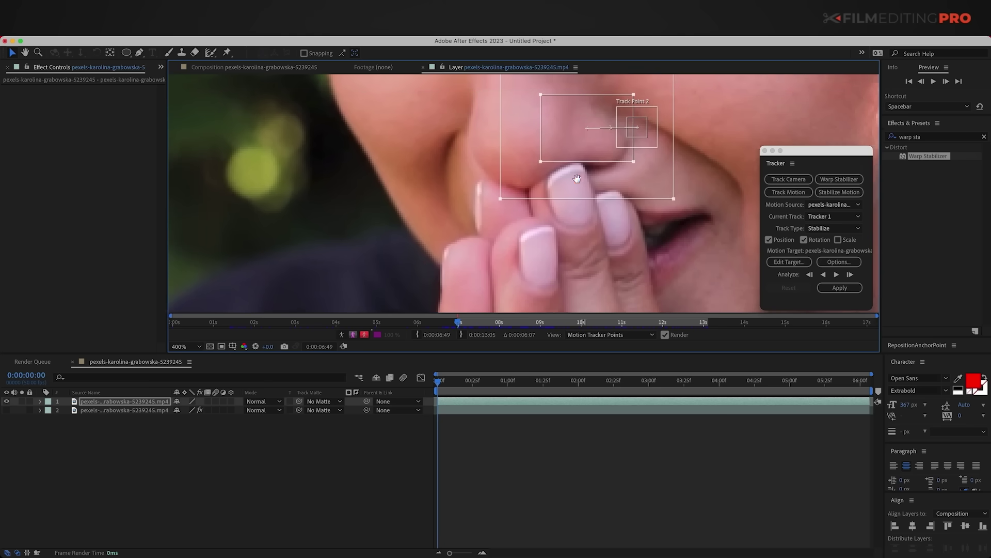
drag(577, 178, 427, 229)
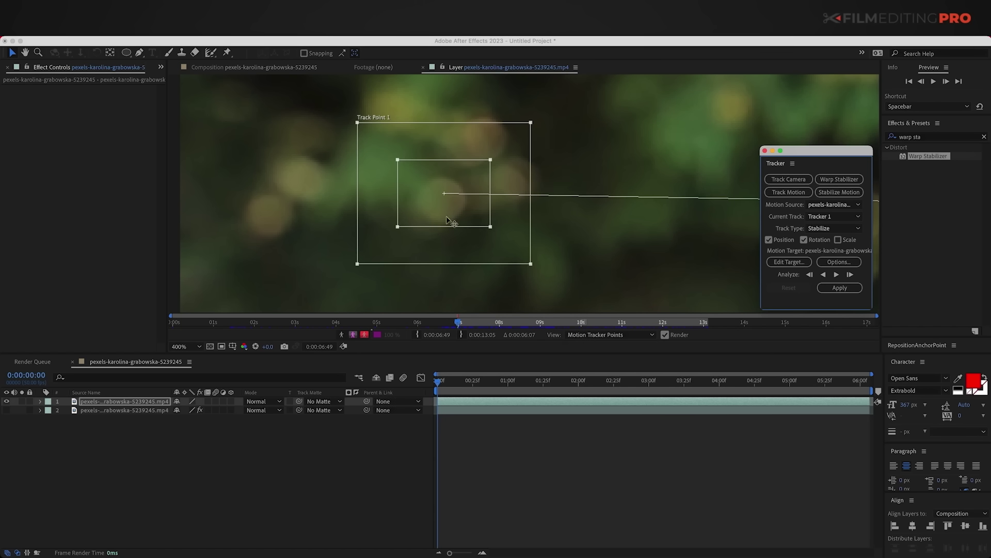
key(comma)
- Enlarge Track Point 2's boxes and move it onto the foliage right of the woman's head
drag(517, 198, 170, 203)
drag(286, 158, 442, 157)
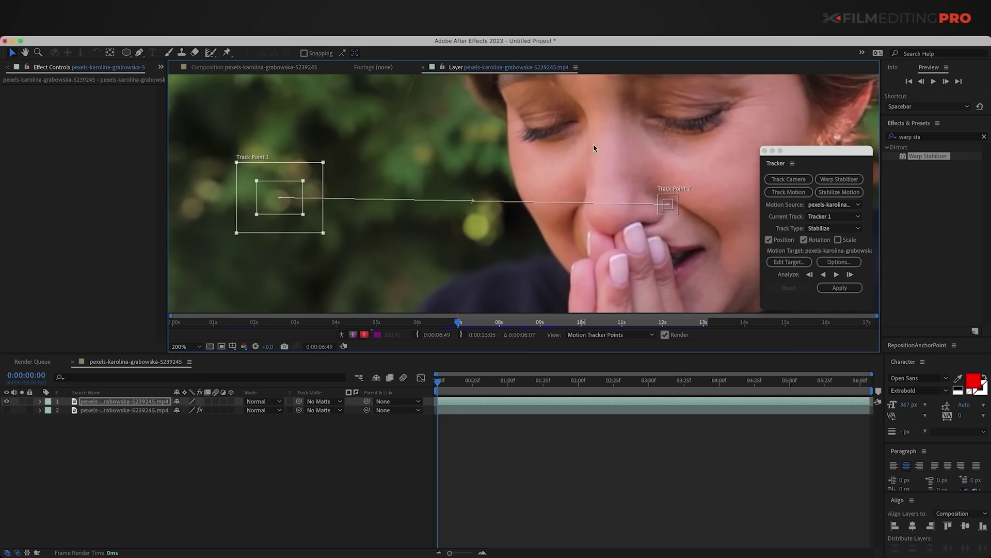
scroll(594, 148, right, 10)
scroll(386, 213, left, 3)
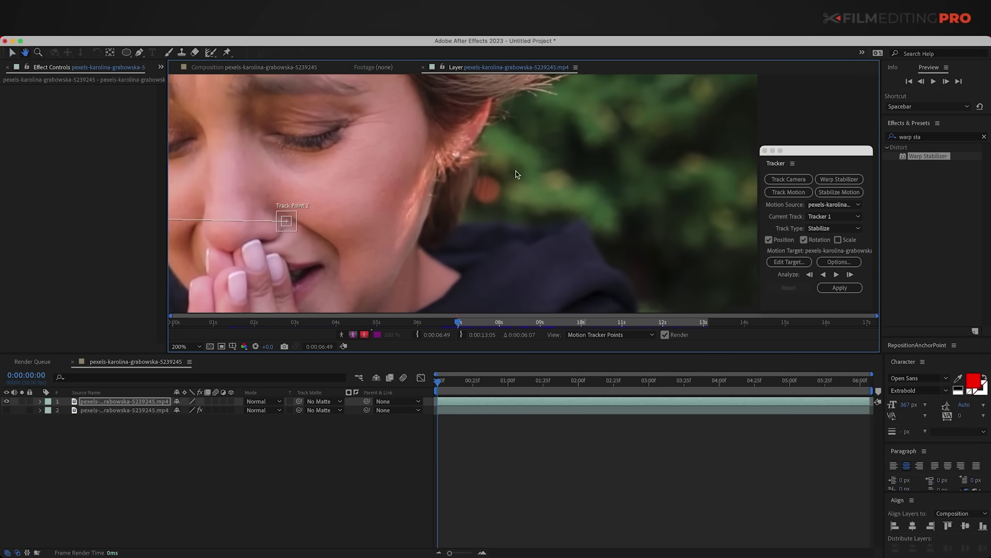
drag(313, 225, 650, 135)
scroll(607, 218, up, 4)
scroll(607, 217, right, 2)
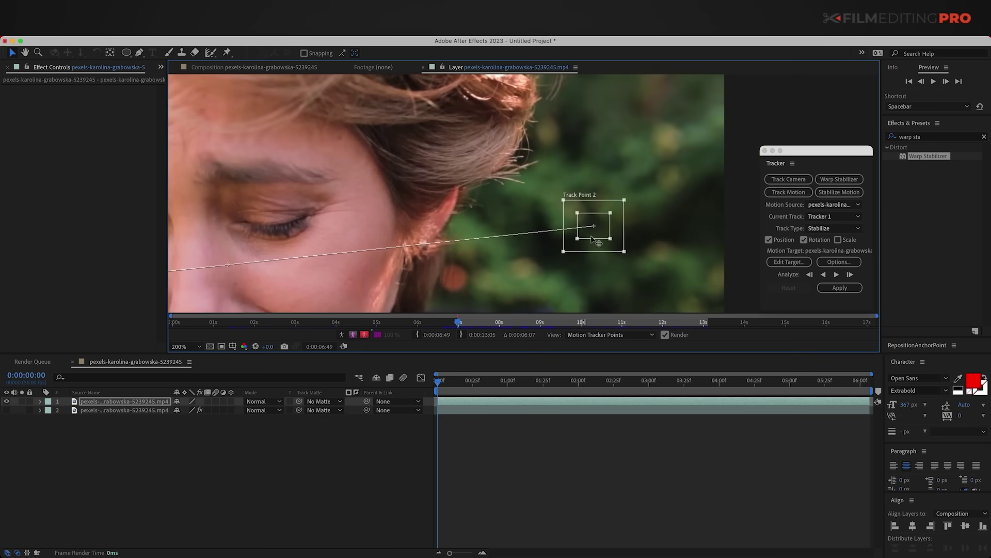
drag(599, 234, 667, 141)
- Enlarge Track Point 1's feature box and search area, then fit the whole frame in view
click(499, 176)
scroll(336, 182, left, 10)
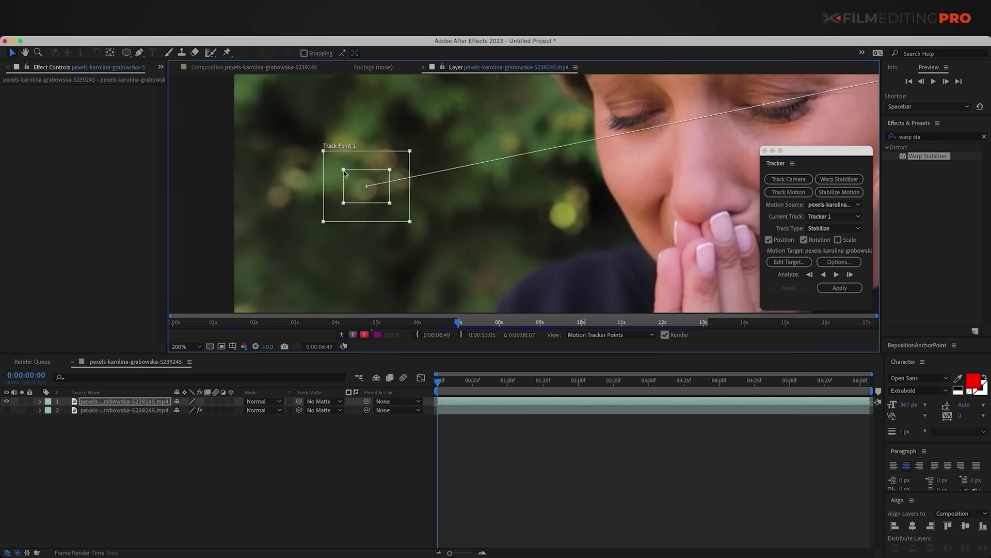
drag(343, 169, 363, 190)
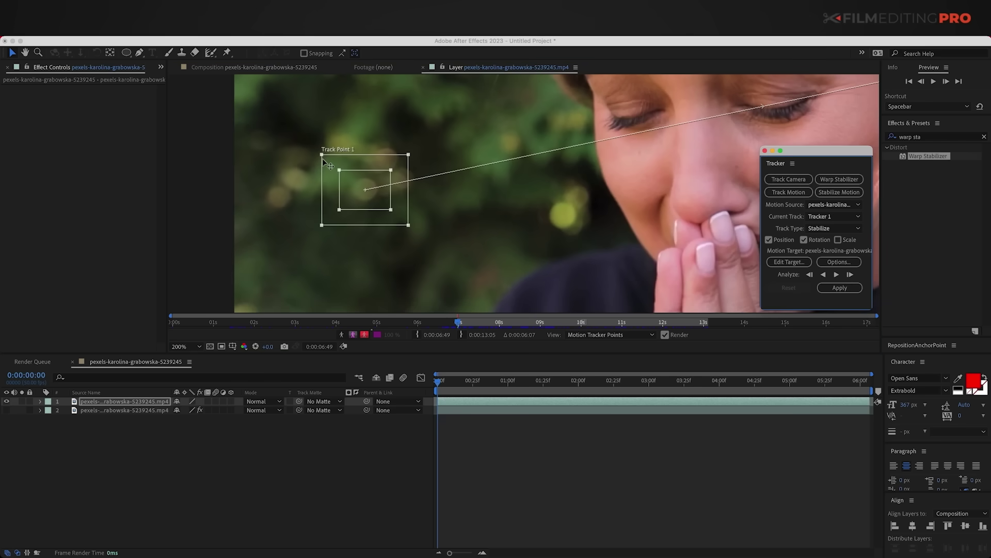
drag(322, 158, 311, 147)
click(486, 201)
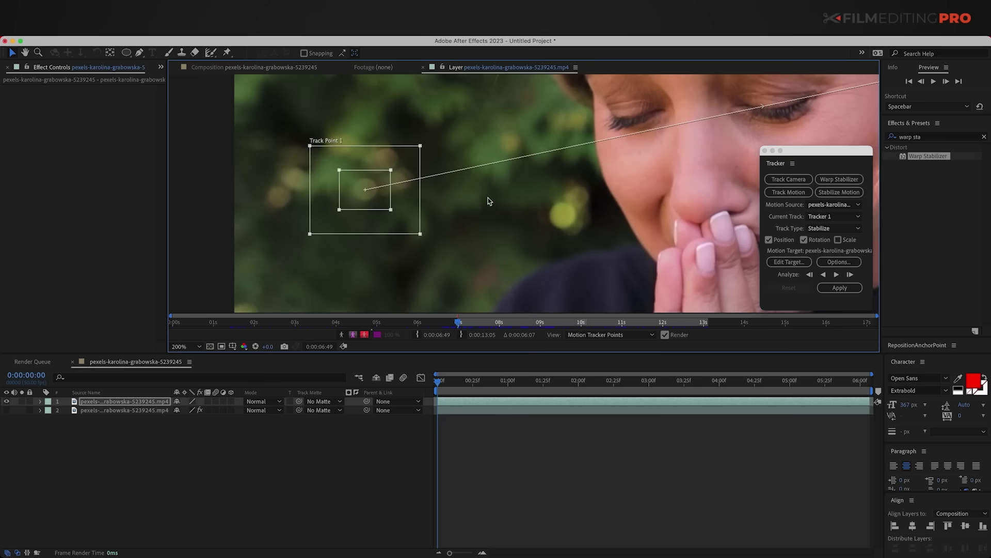
key(shift+slash)
- Analyze both track points forward and apply the stabilization in X and Y
click(837, 275)
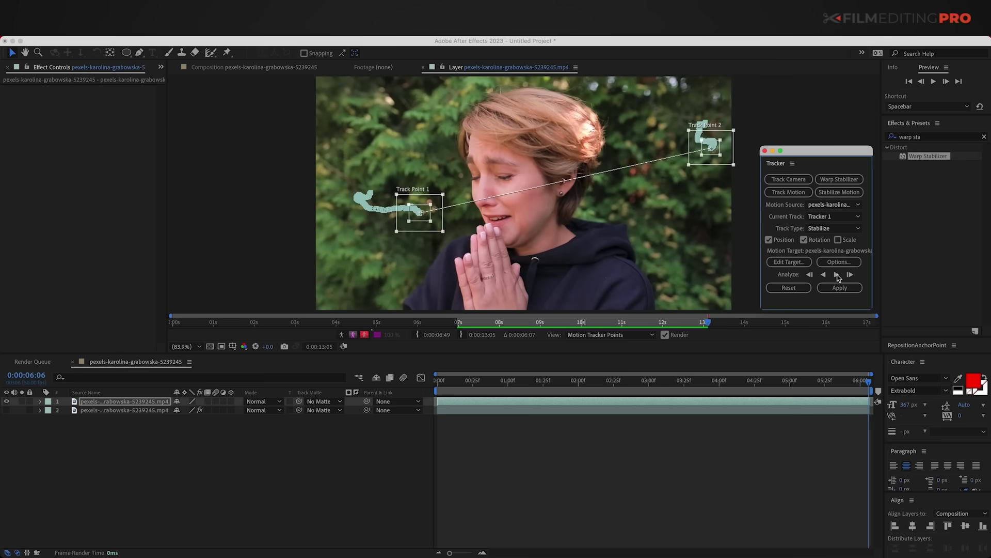
click(837, 289)
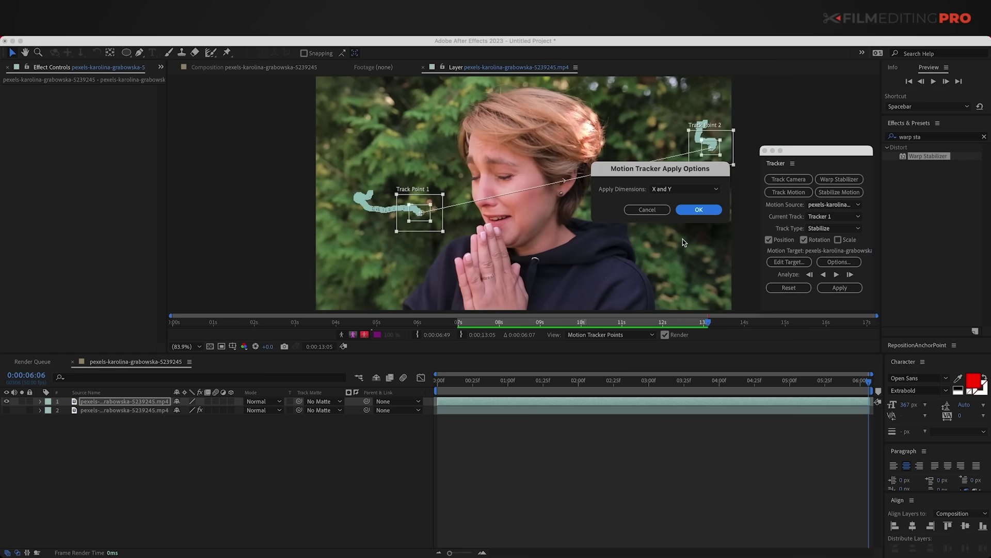
click(692, 210)
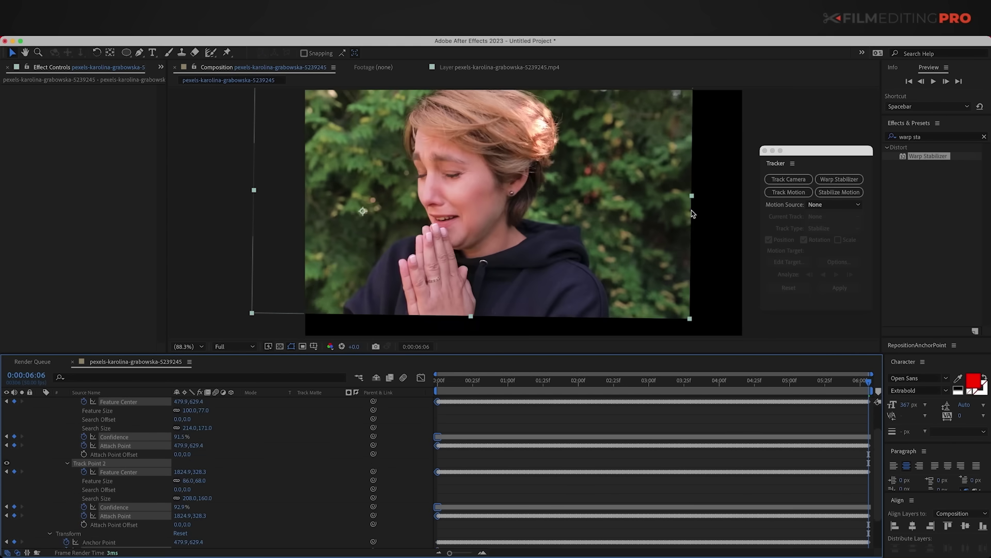
- Preview the stabilized footage from the start, then move the time to about two seconds
key(Home)
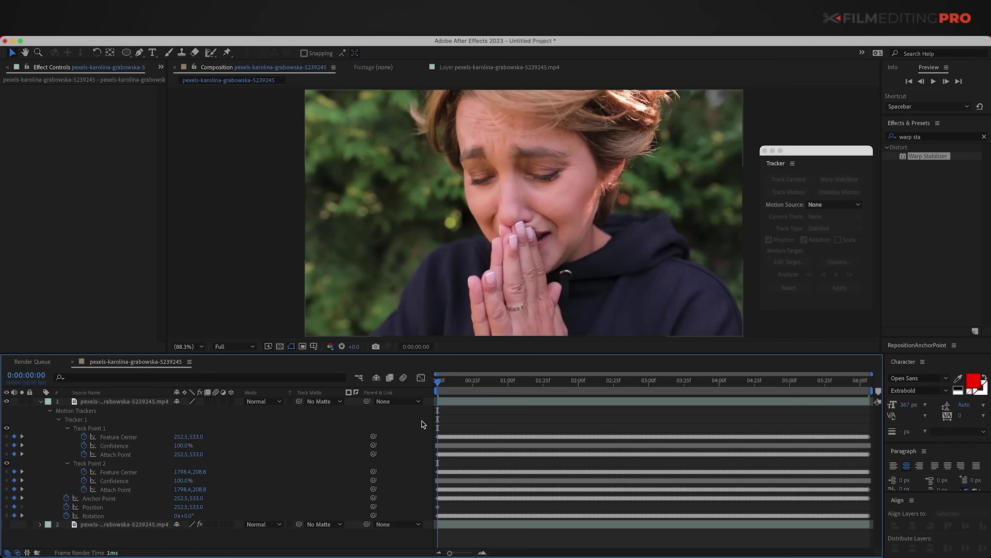
key(u)
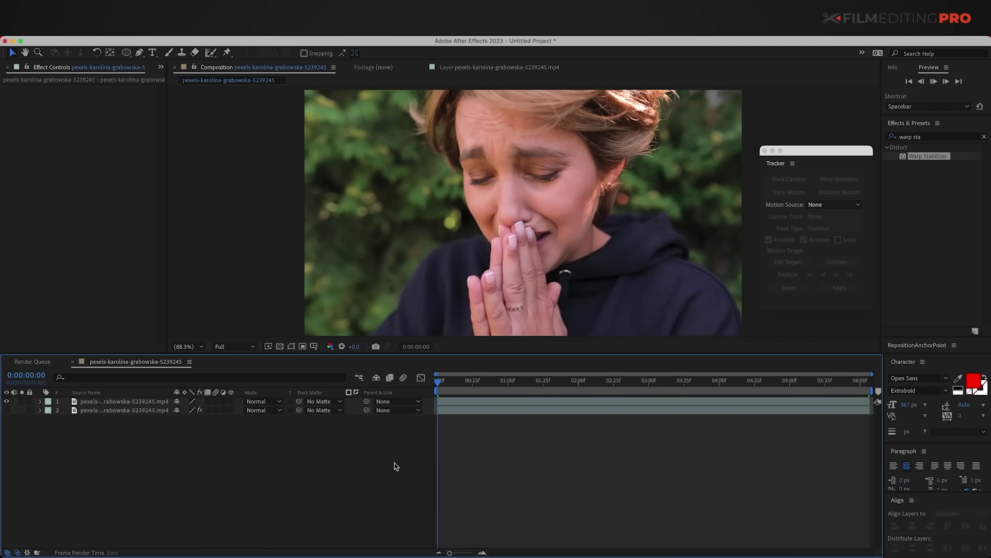
key(space)
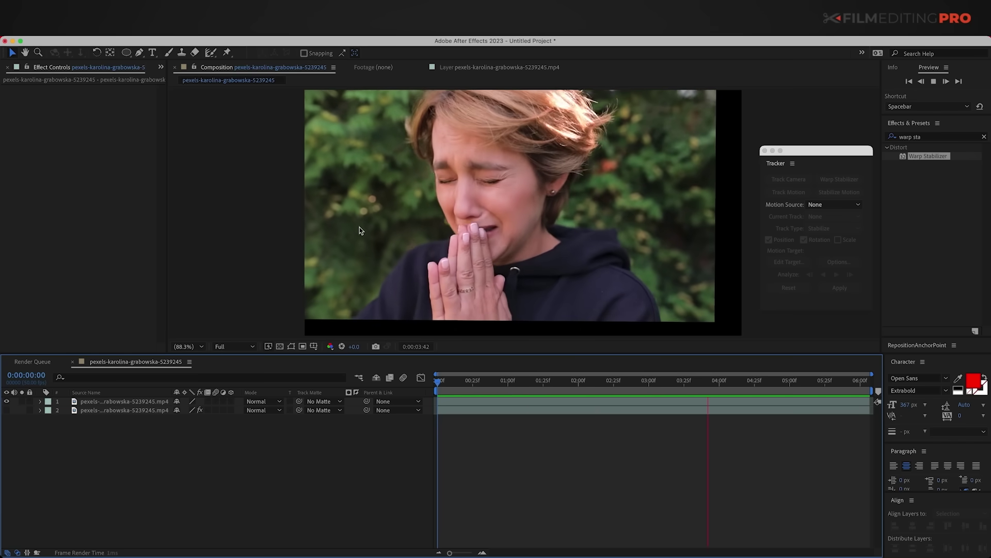
key(space)
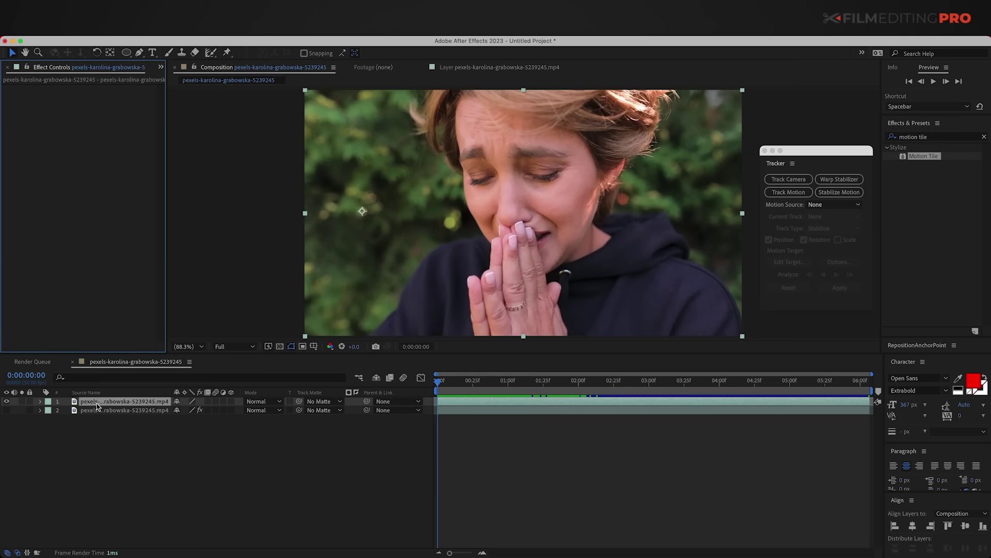
drag(448, 387, 629, 403)
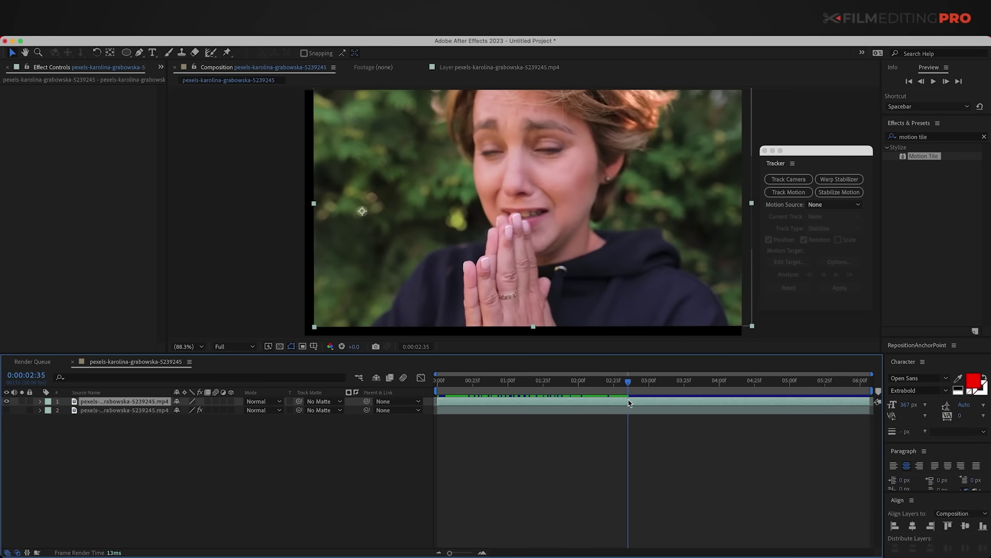
right_click(603, 439)
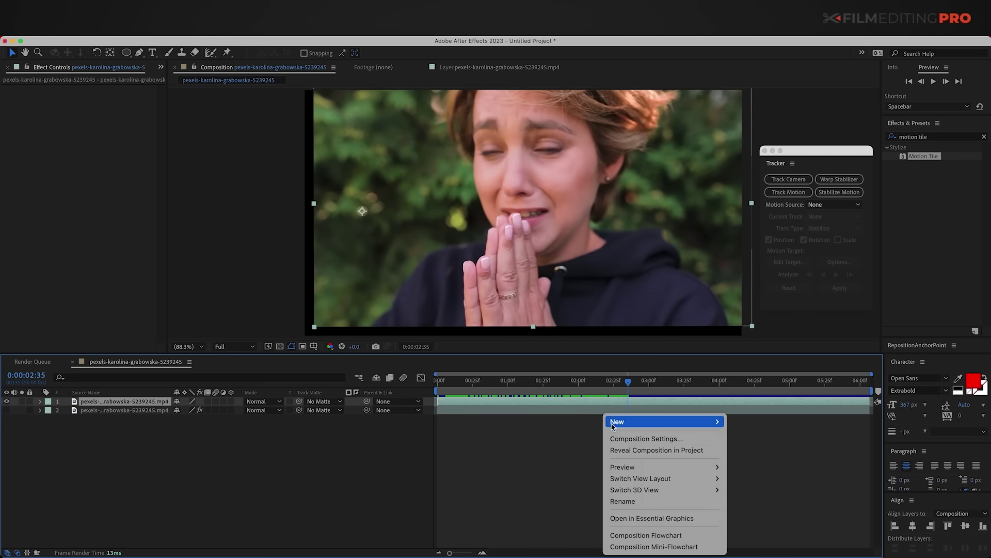
- Add a Null Object and parent the stabilized footage layer to Null 1
mouse_move(614, 422)
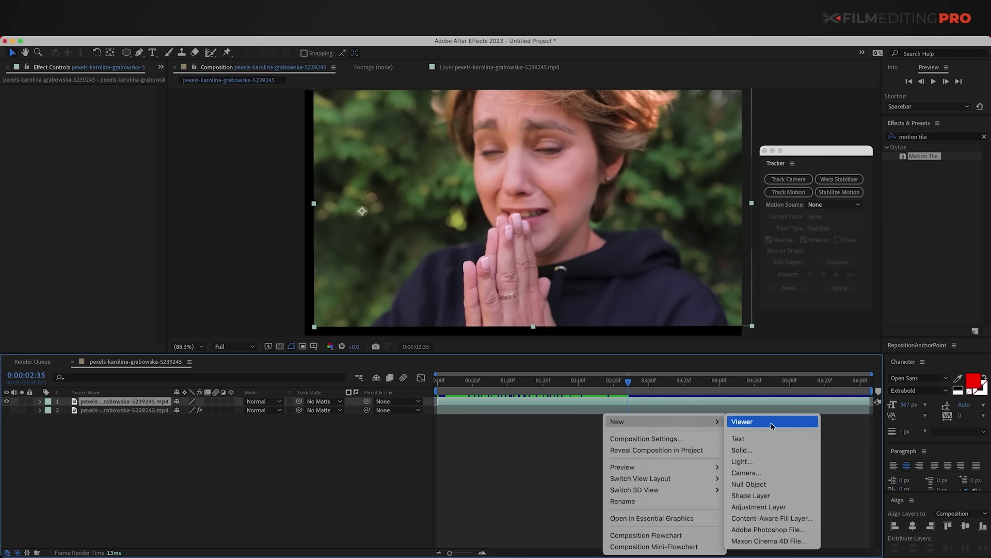
click(756, 486)
click(129, 410)
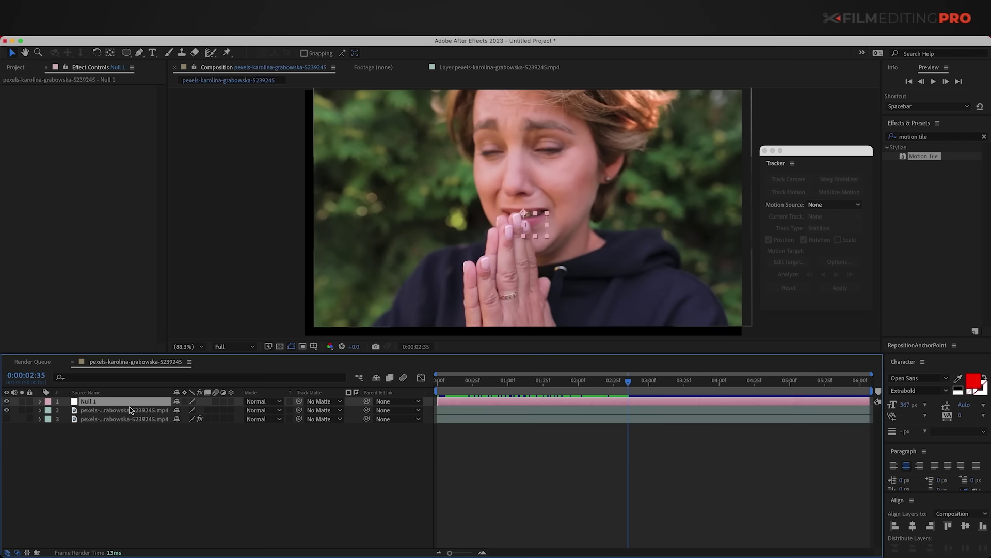
drag(291, 415, 150, 402)
- Reveal Null 1's Scale, Rotation and Position and set starting keyframes on all three
click(145, 405)
key(s)
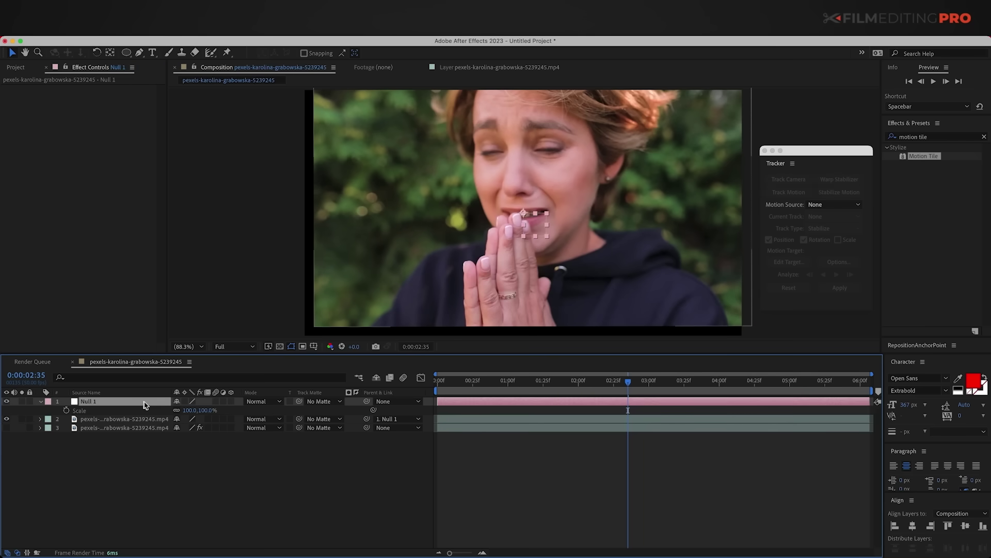
key(shift+r)
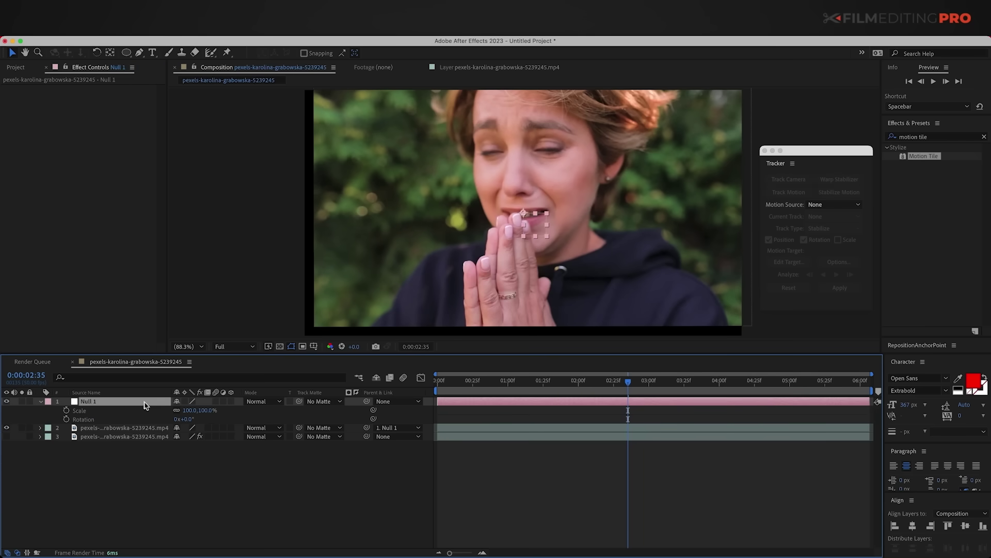
key(shift+p)
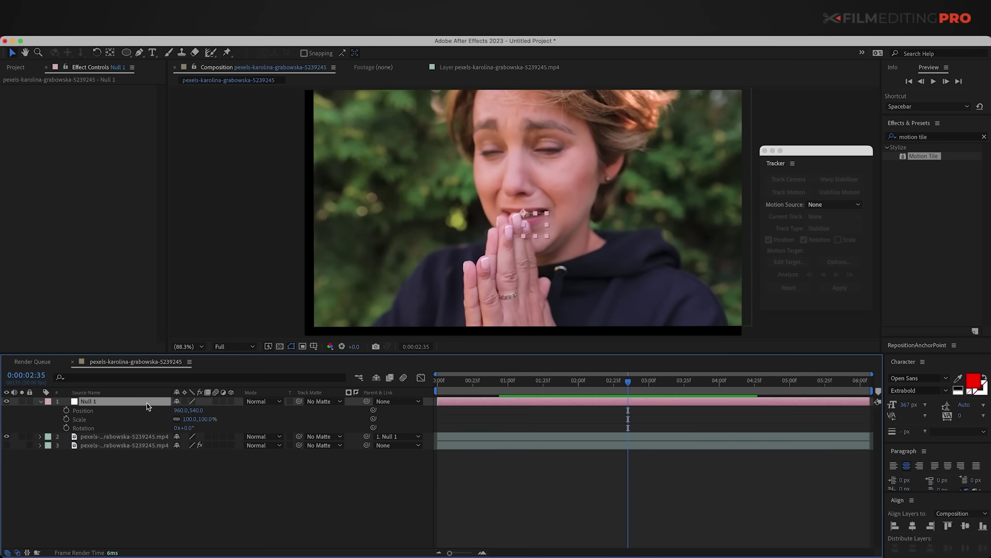
click(67, 410)
click(66, 419)
click(66, 428)
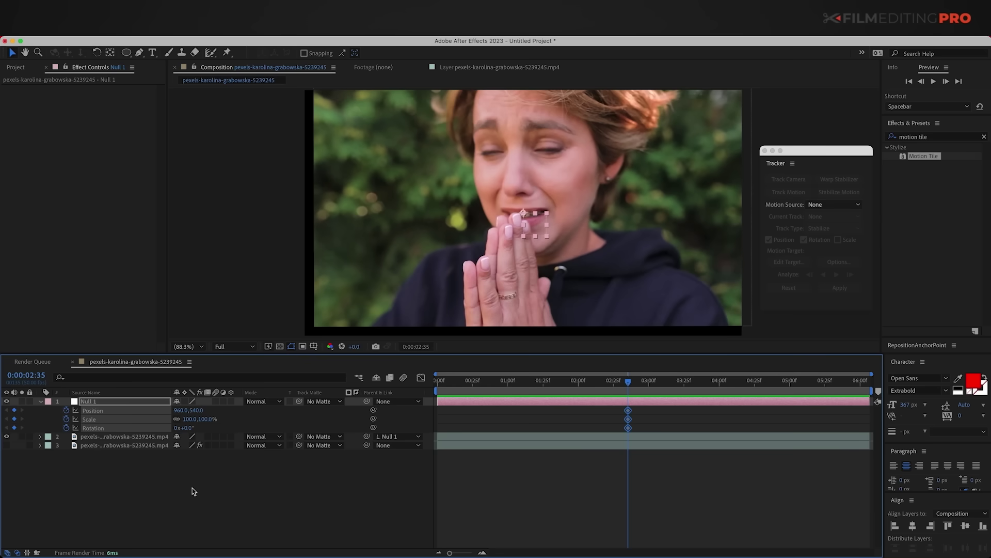
key(comma)
key(comma)
click(388, 161)
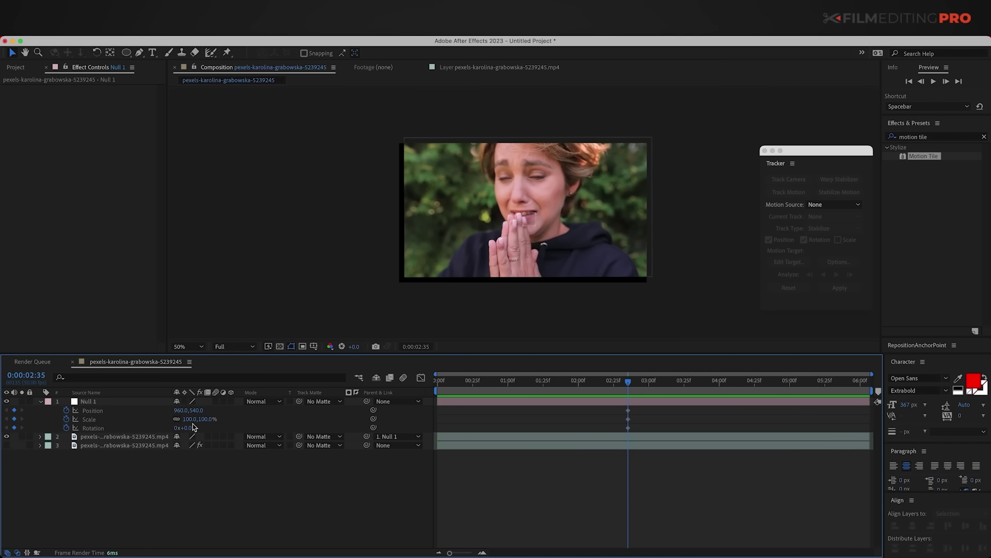
- At the start, set Null 1's Scale to 112% and Position to 905, 588
text(112)
key(Return)
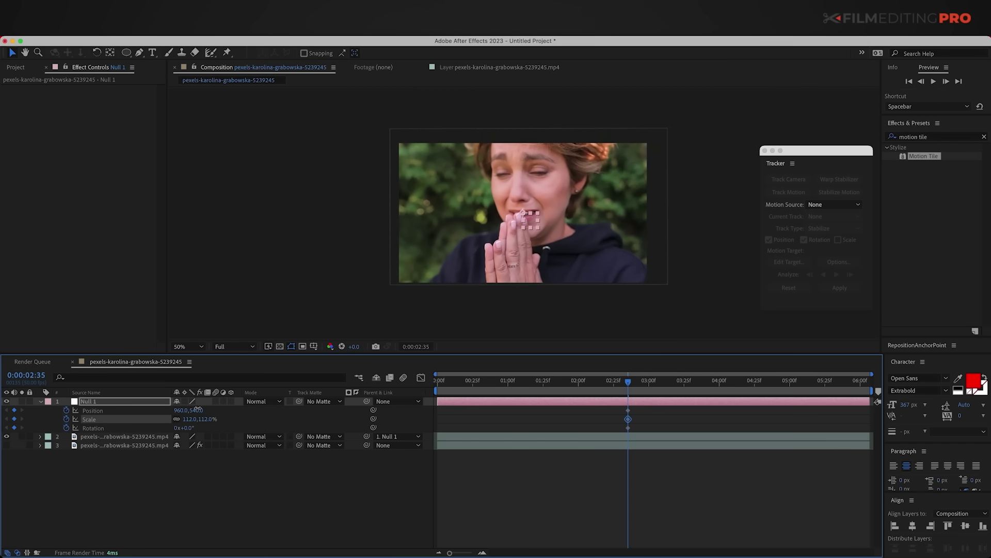
drag(198, 409, 192, 411)
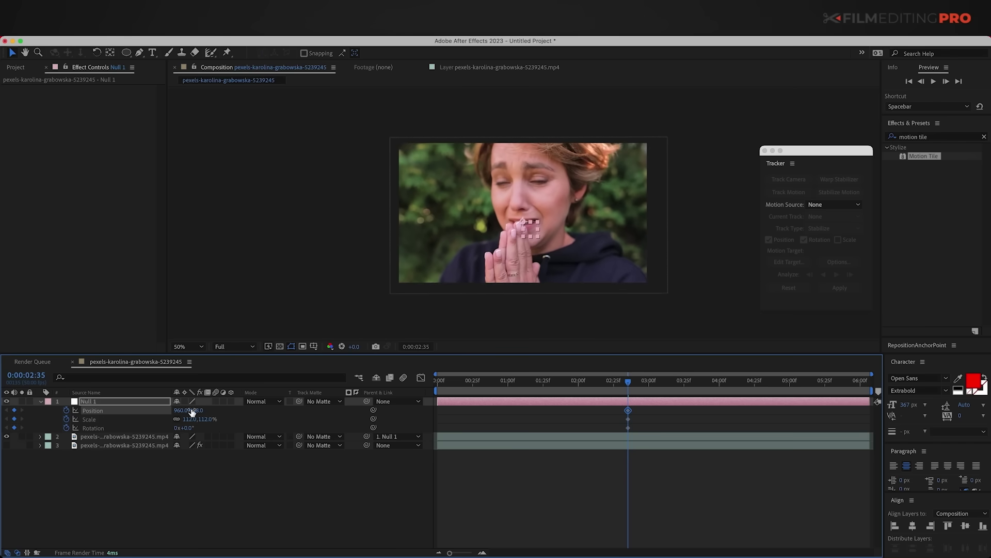
drag(178, 409, 164, 410)
click(487, 418)
- Keyframe Null 1 at 4:08 (scale 104%), the end frame, and 1:12 (scale 108%) so footage fills the frame
click(731, 381)
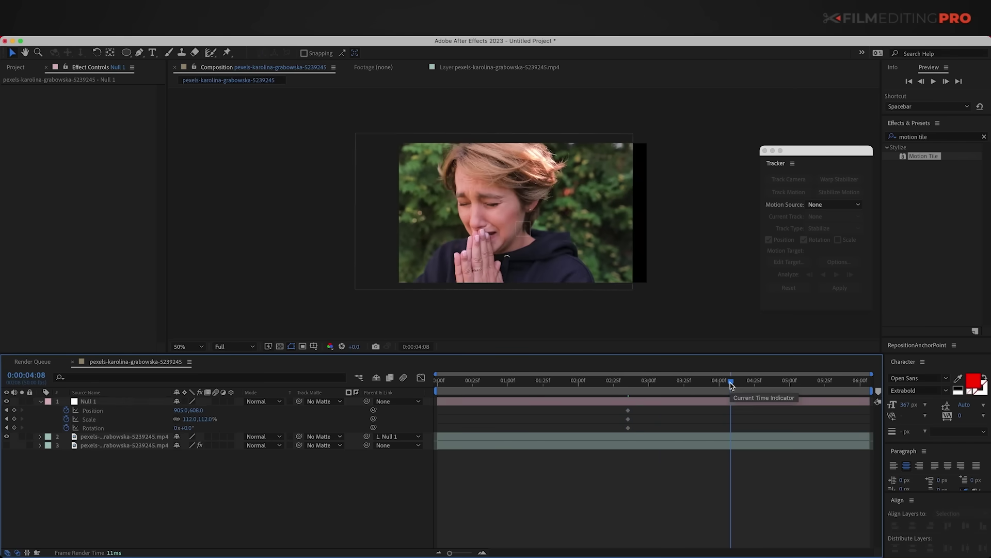
drag(524, 231, 551, 231)
drag(200, 419, 195, 419)
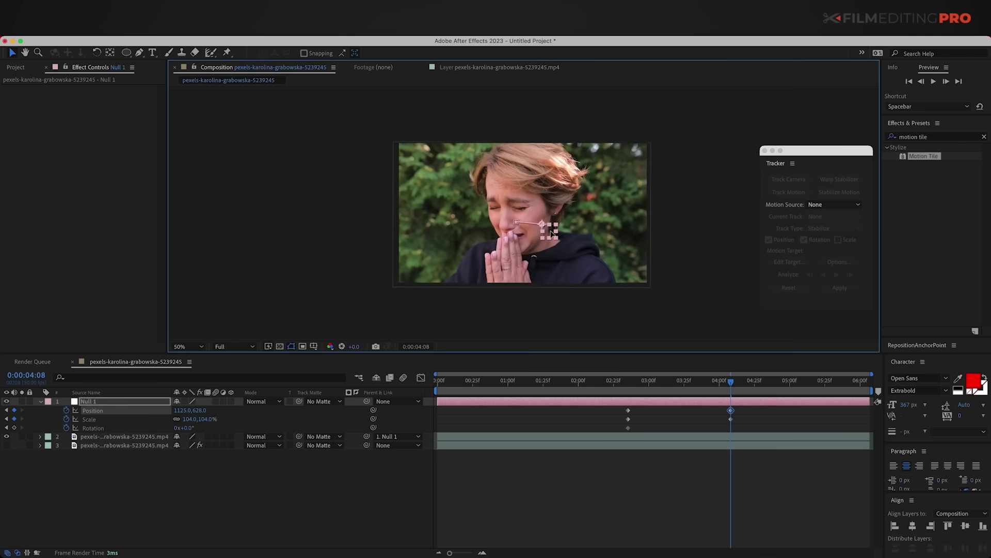
key(End)
drag(553, 237, 568, 243)
drag(537, 380, 525, 380)
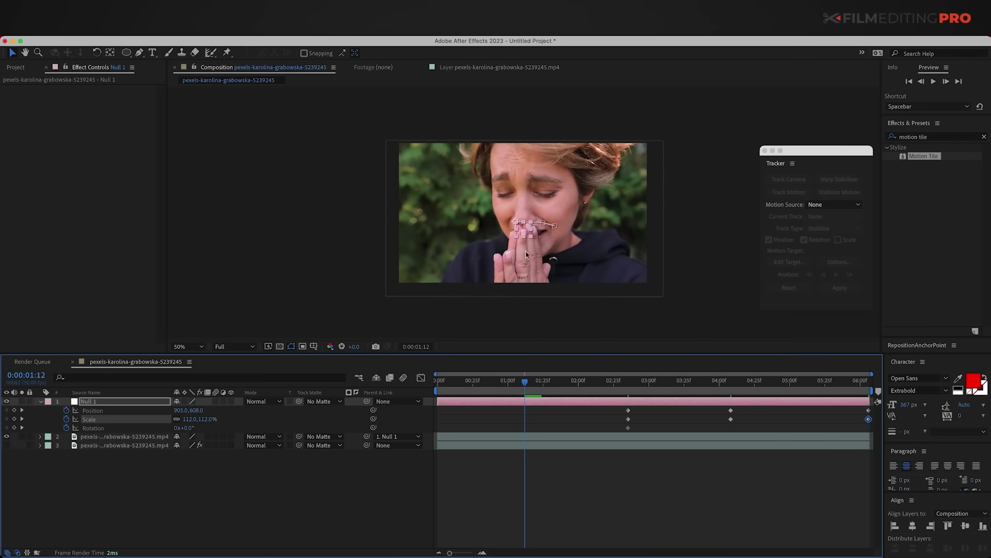
drag(523, 233, 528, 236)
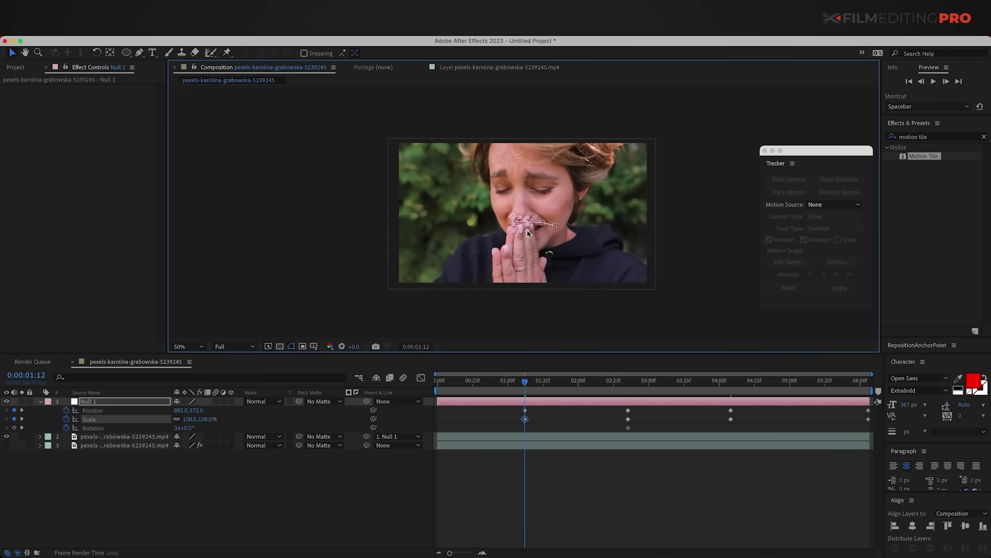
click(480, 383)
drag(480, 383, 438, 382)
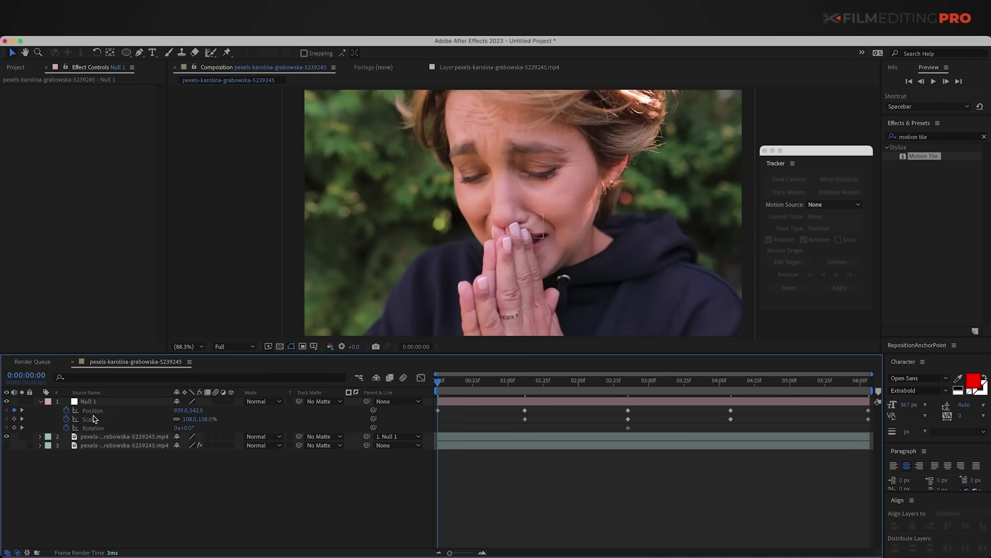
- Apply Easy Ease to all of Null 1's keyframes and play back the stabilized clip
click(91, 411)
shift+click(93, 428)
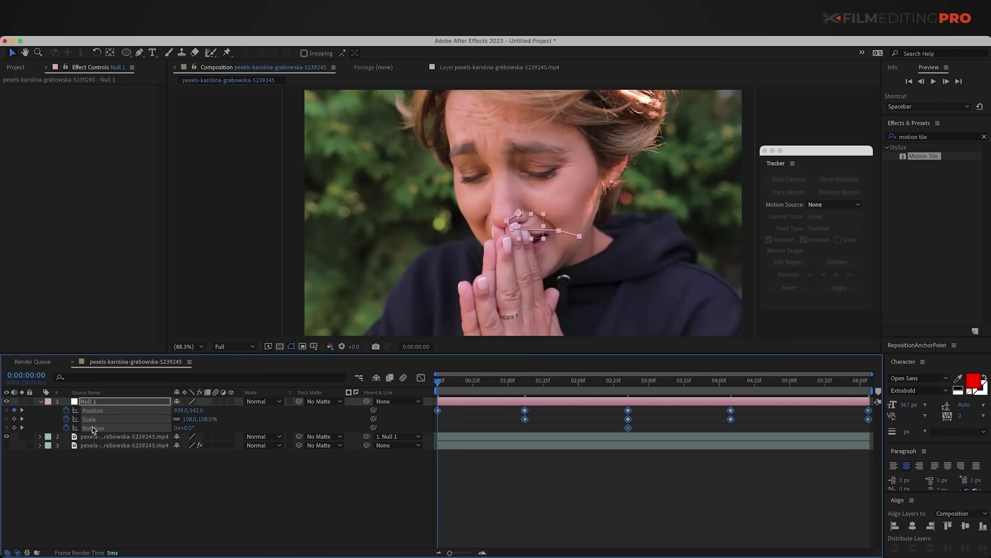
key(F9)
click(537, 491)
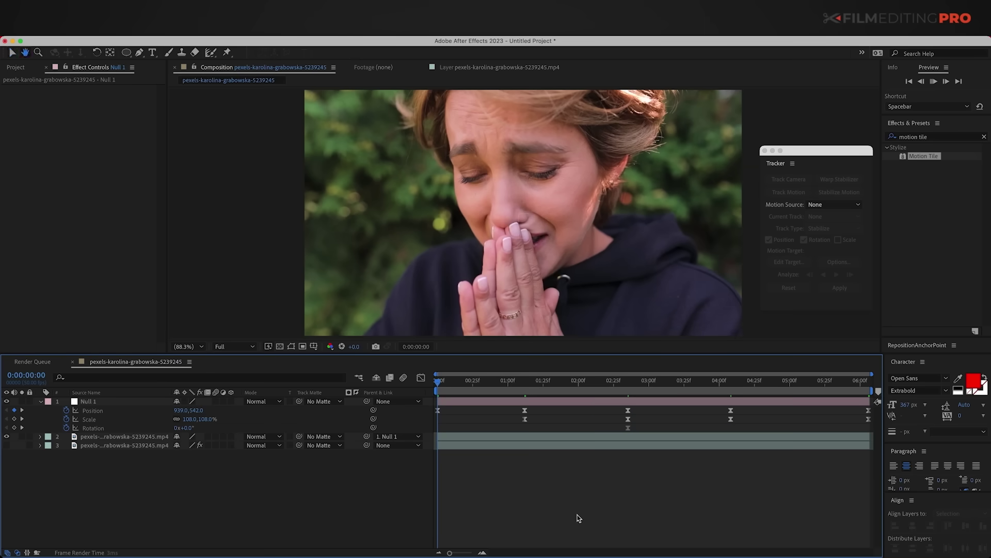
key(space)
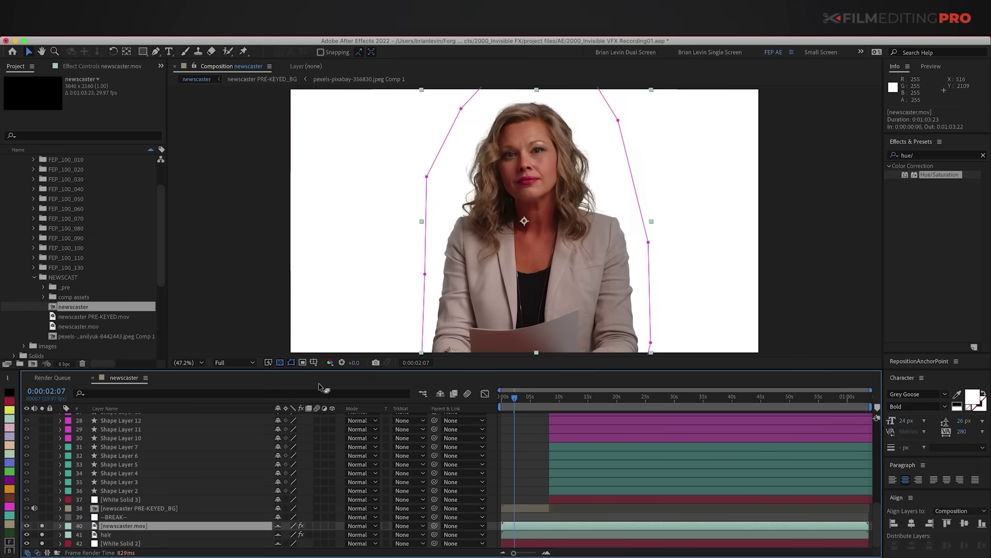
- Turn off newscaster.mov's effects, show its effect stack and collapse Lumetri Color
click(302, 525)
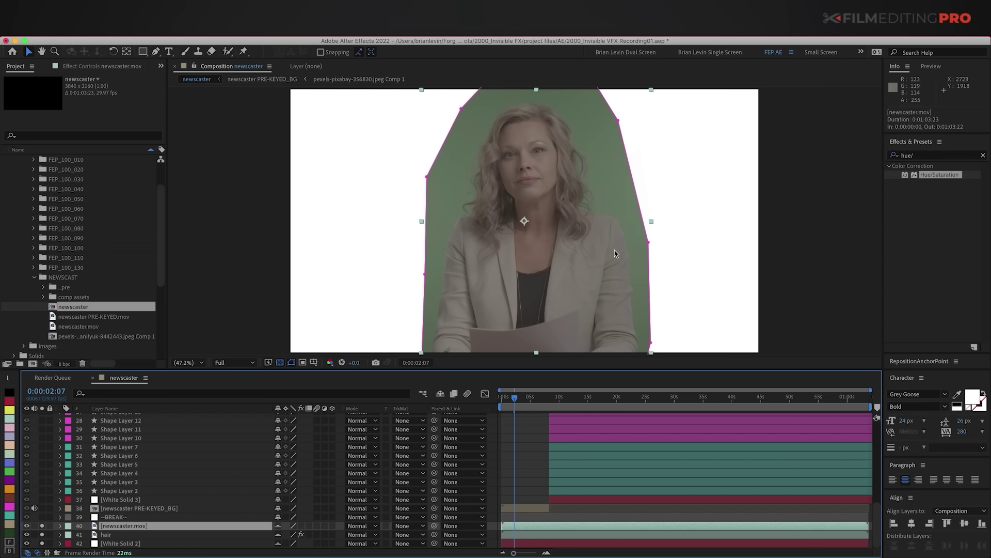
key(F3)
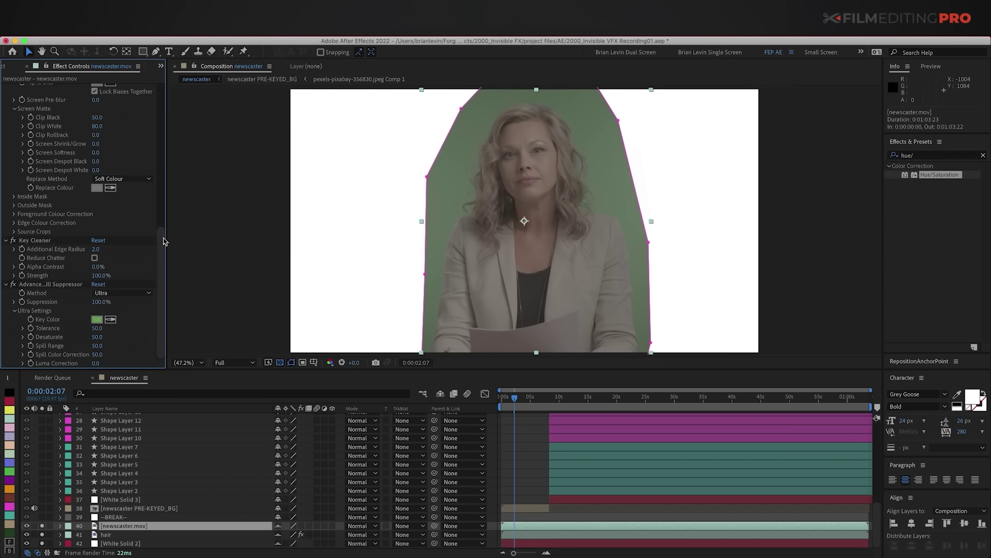
drag(161, 265, 161, 121)
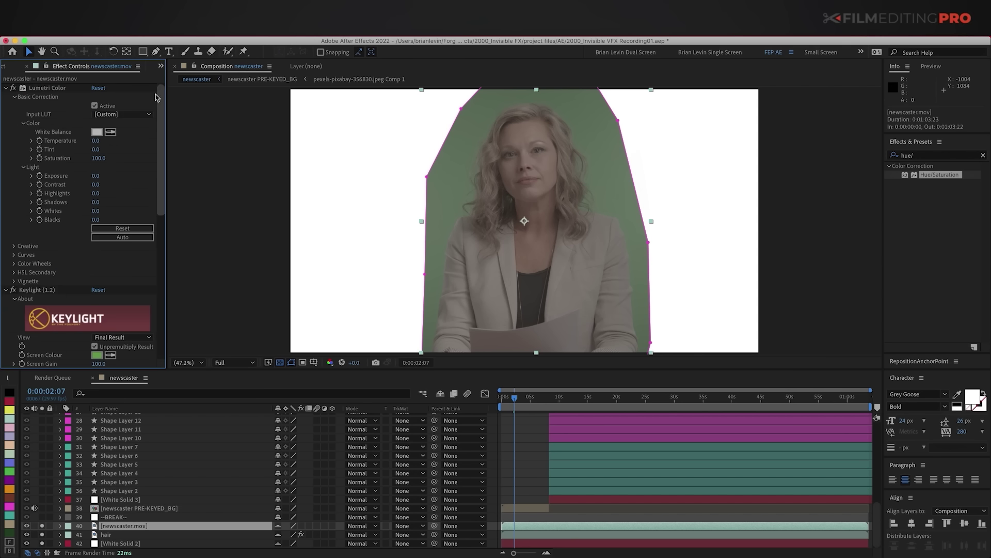
click(44, 89)
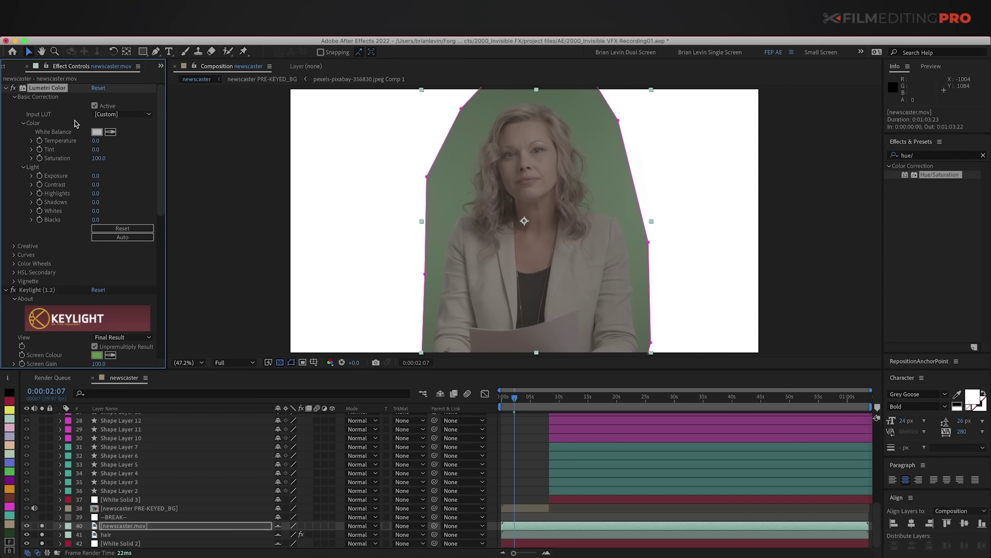
click(7, 88)
click(53, 97)
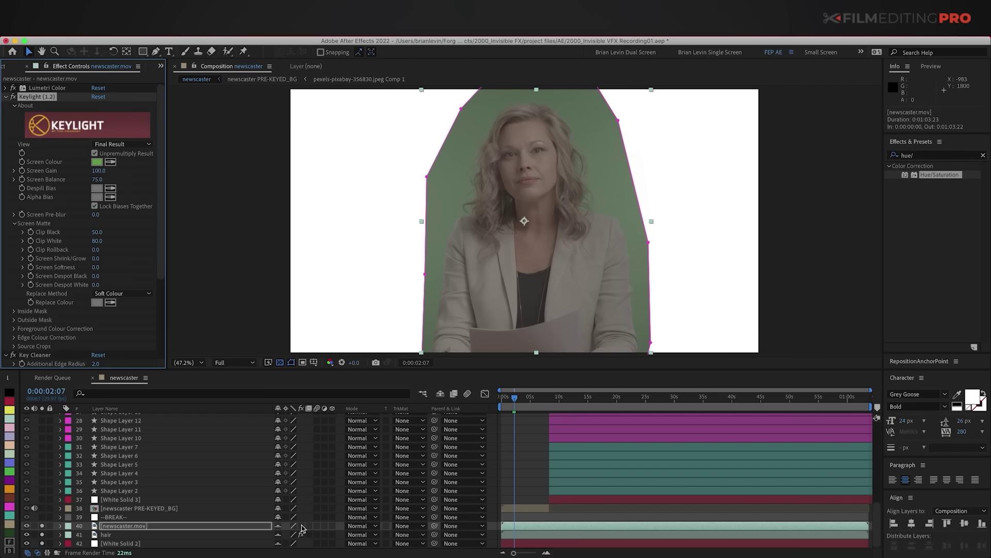
- Re-enable newscaster.mov's effects, collapse each, then switch Lumetri Color and Keylight back on
click(302, 526)
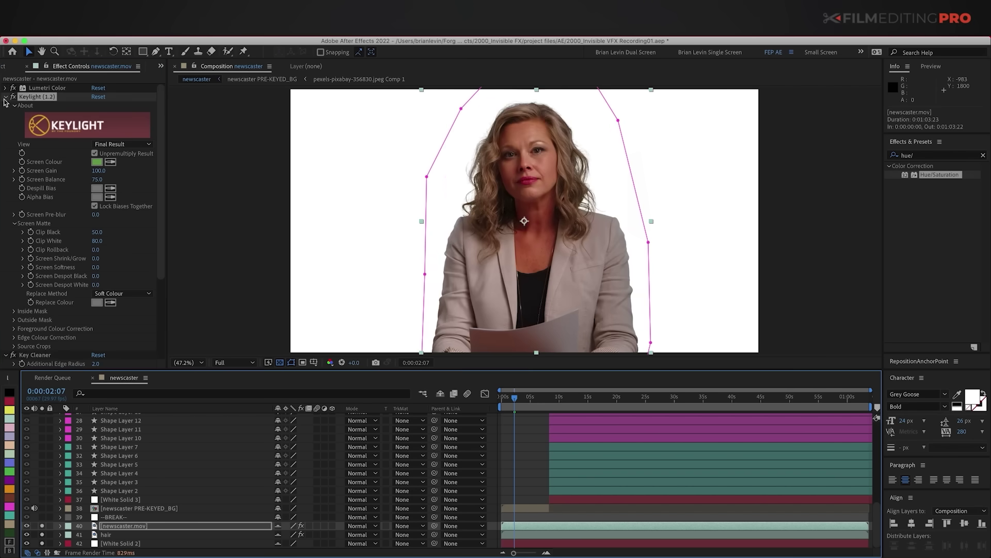
click(6, 97)
click(6, 105)
click(6, 114)
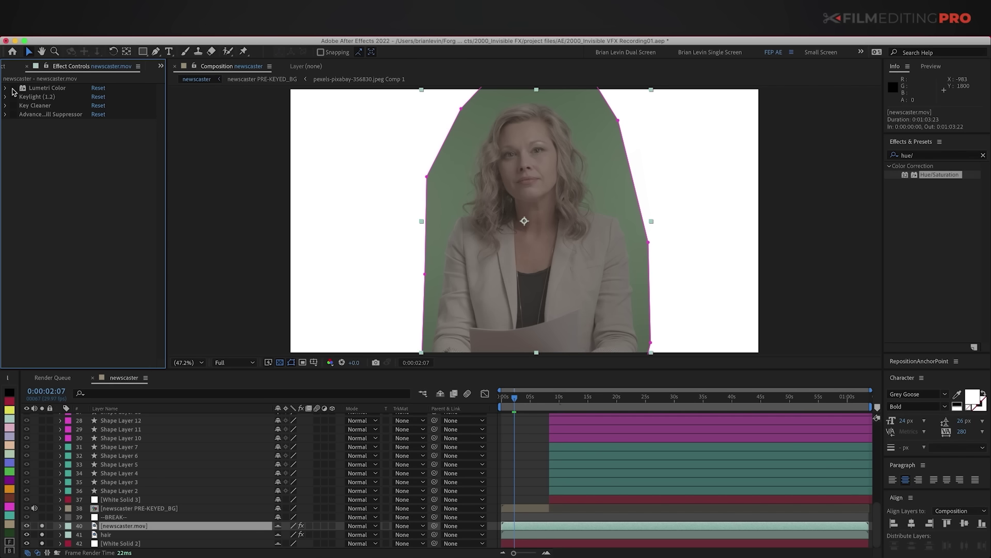
click(13, 88)
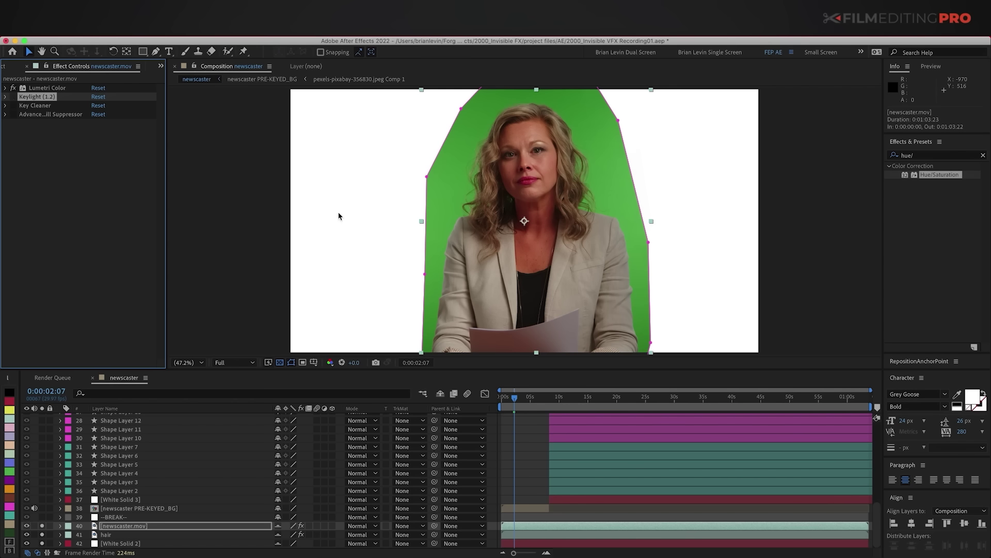
click(13, 96)
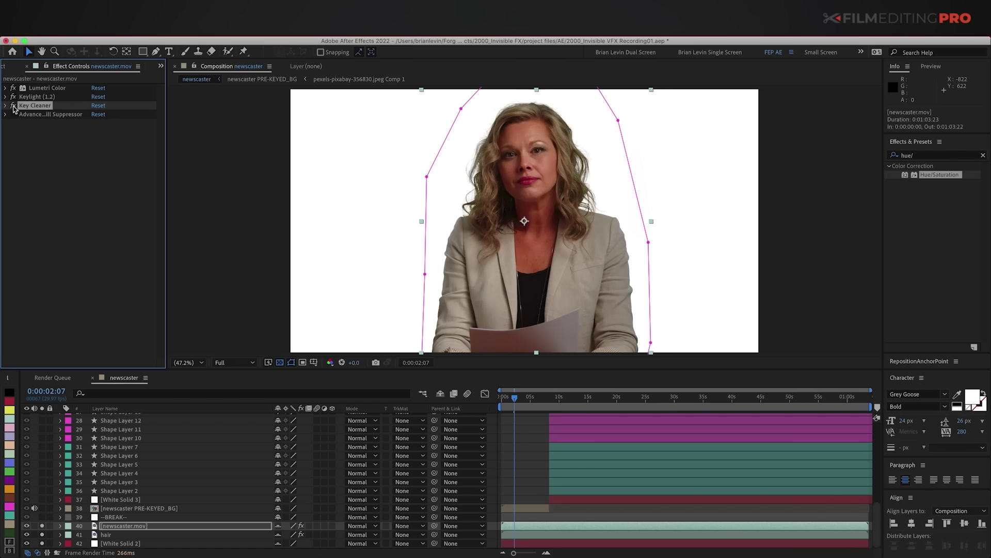
key(period)
key(period)
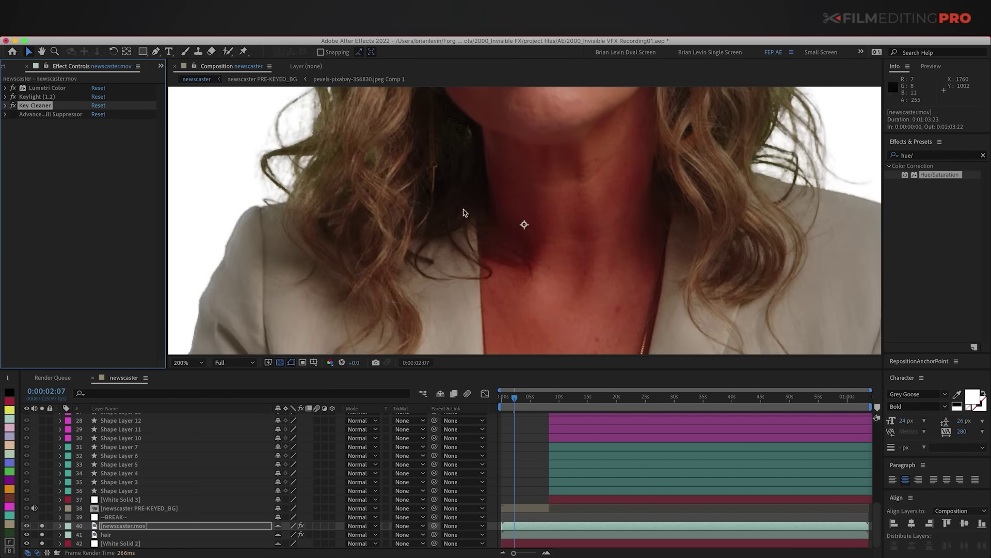
scroll(463, 212, up, 3)
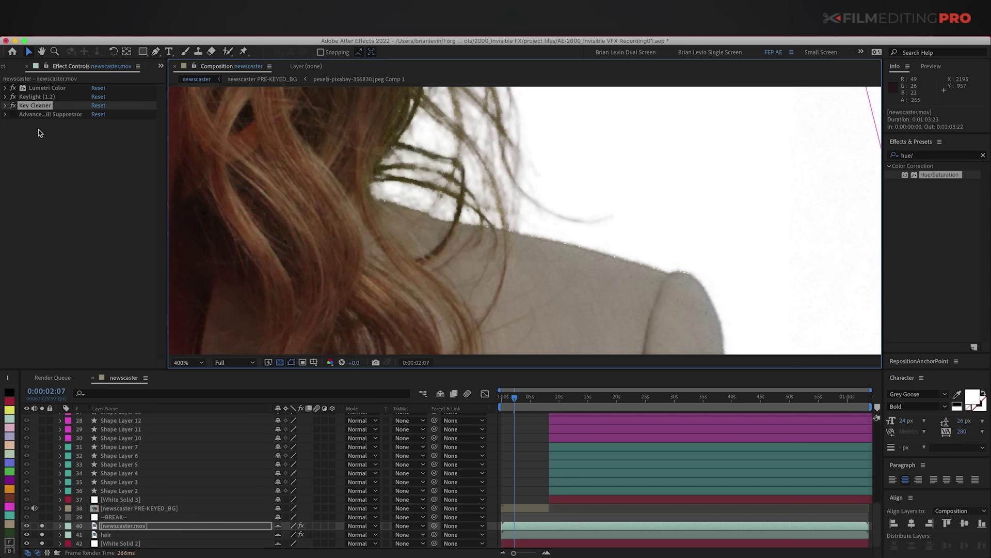
click(16, 107)
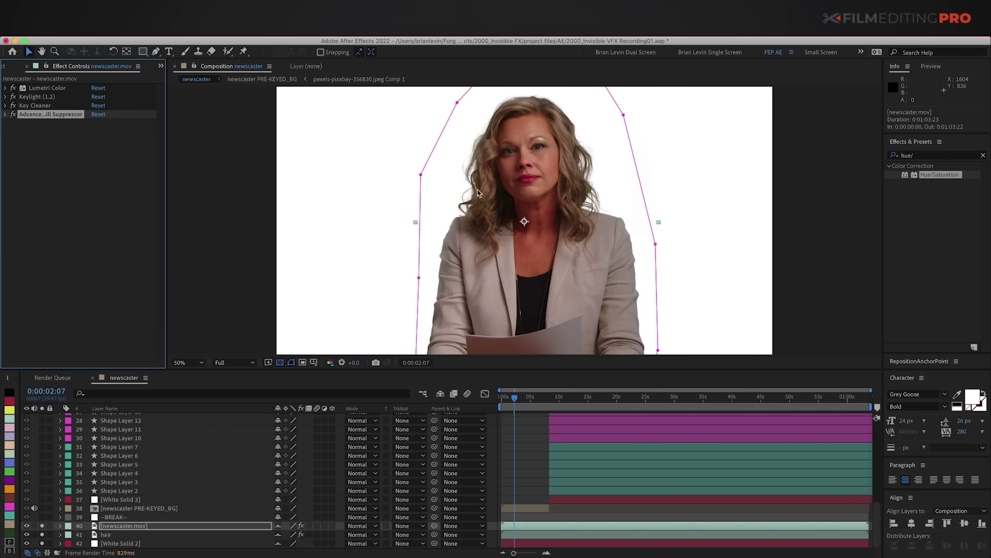
scroll(620, 222, up, 4)
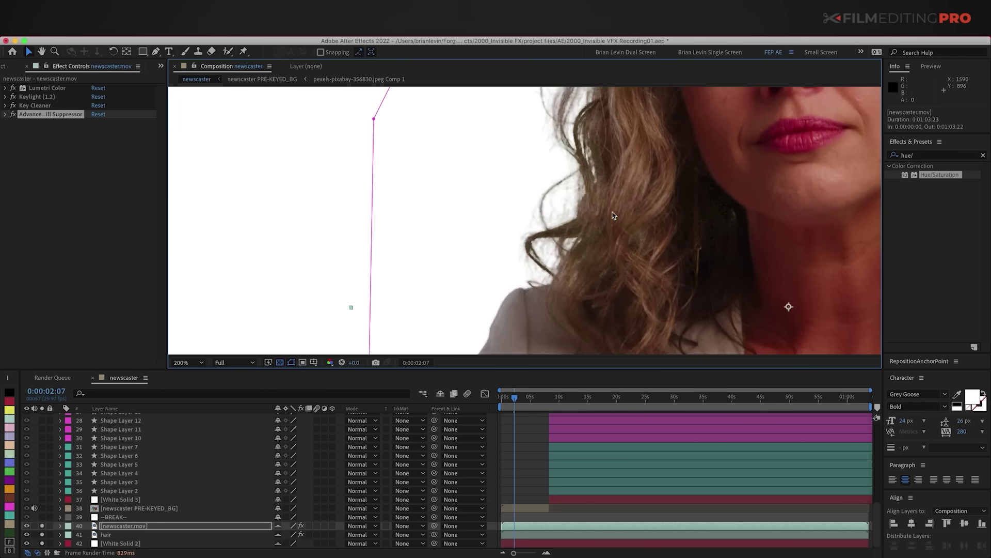
click(13, 118)
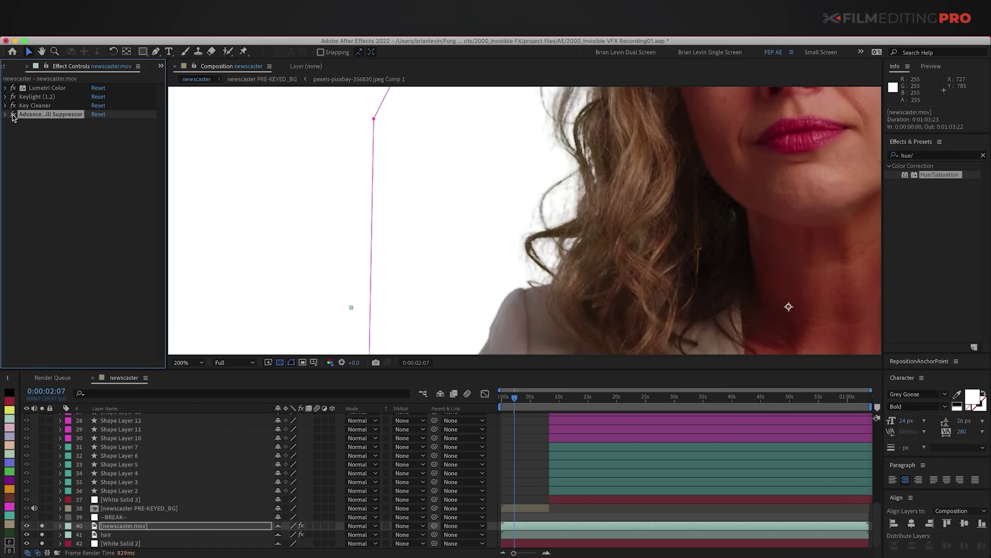
click(358, 274)
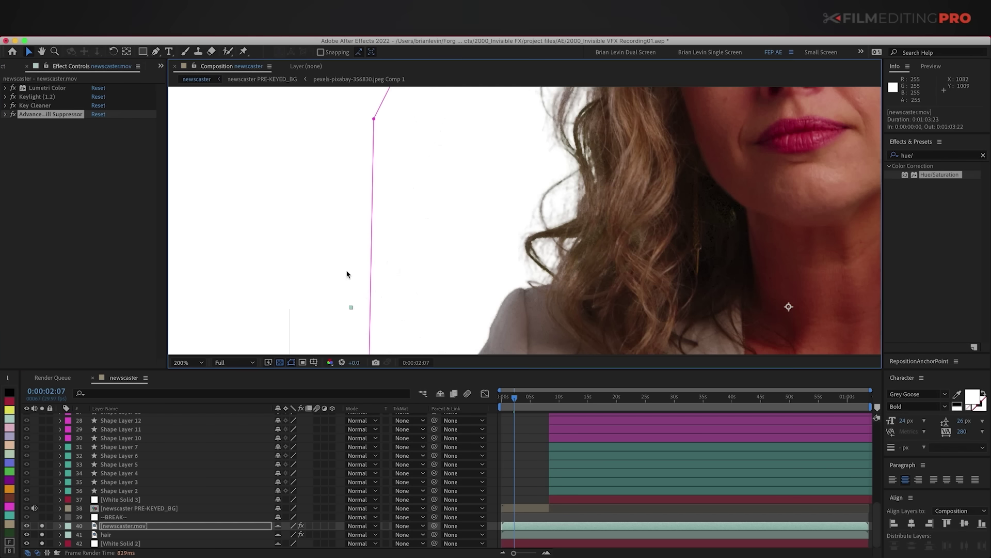
key(shift+slash)
click(534, 495)
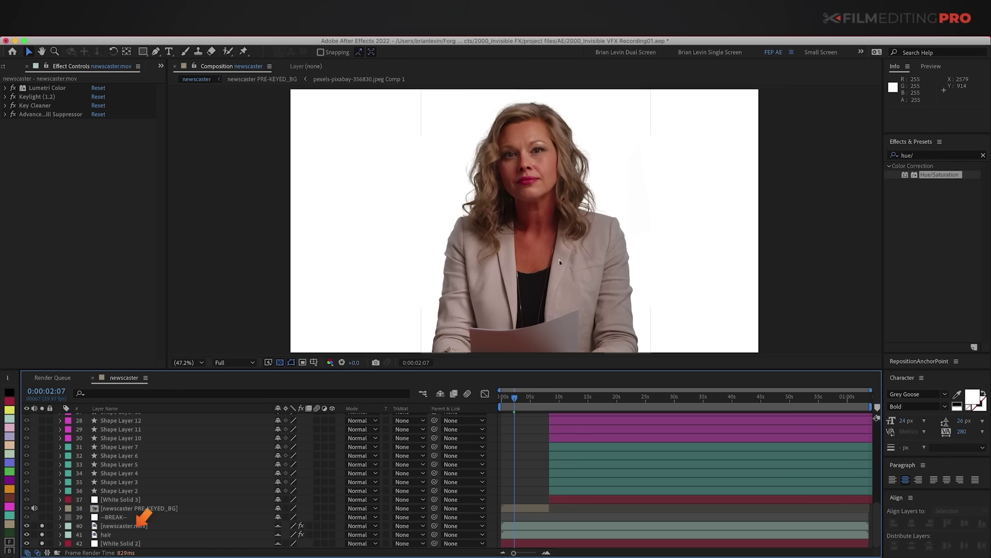
- Collapse and inspect the hair layer's Lumetri Color, Keylight, Key Cleaner and Spill Suppressor effects
click(126, 535)
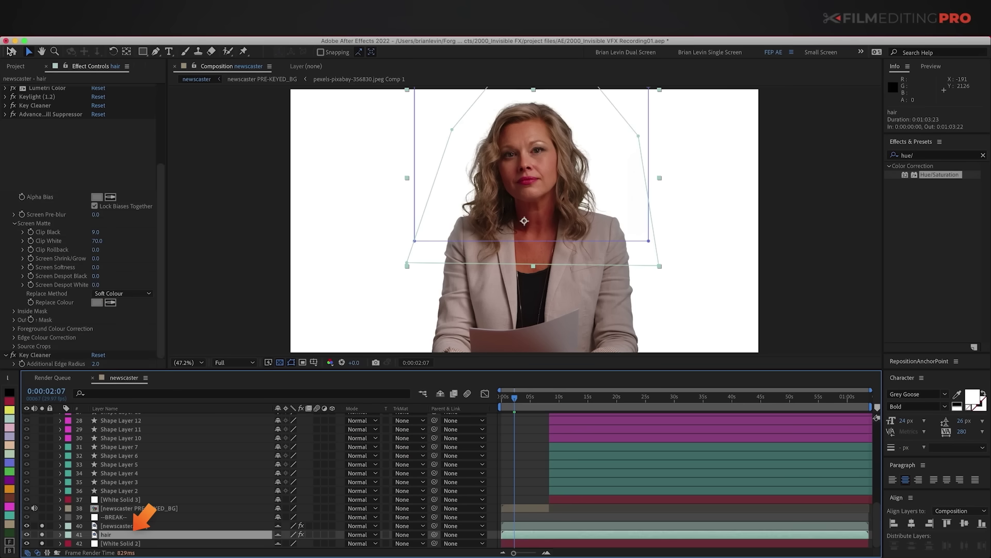
click(7, 115)
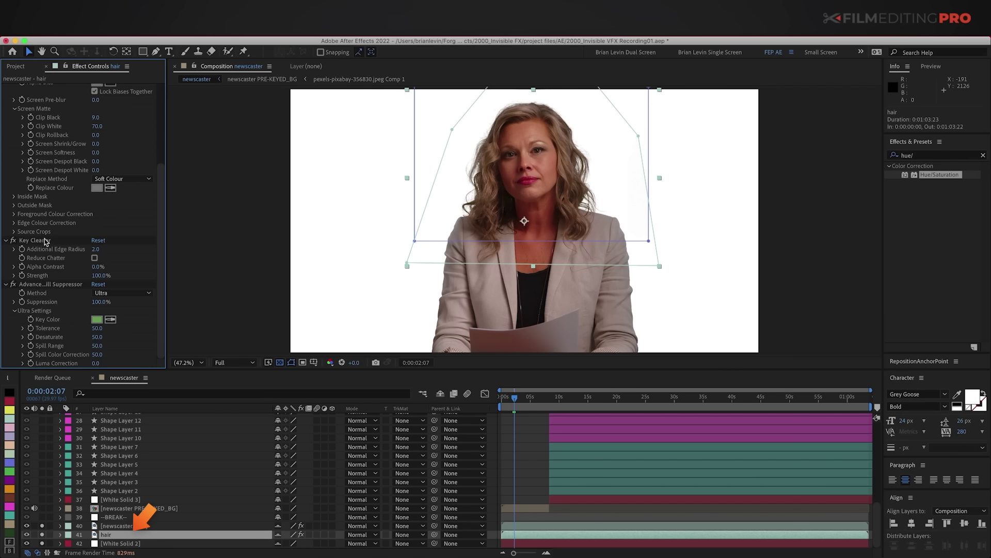
key(super+a)
key(super+grave)
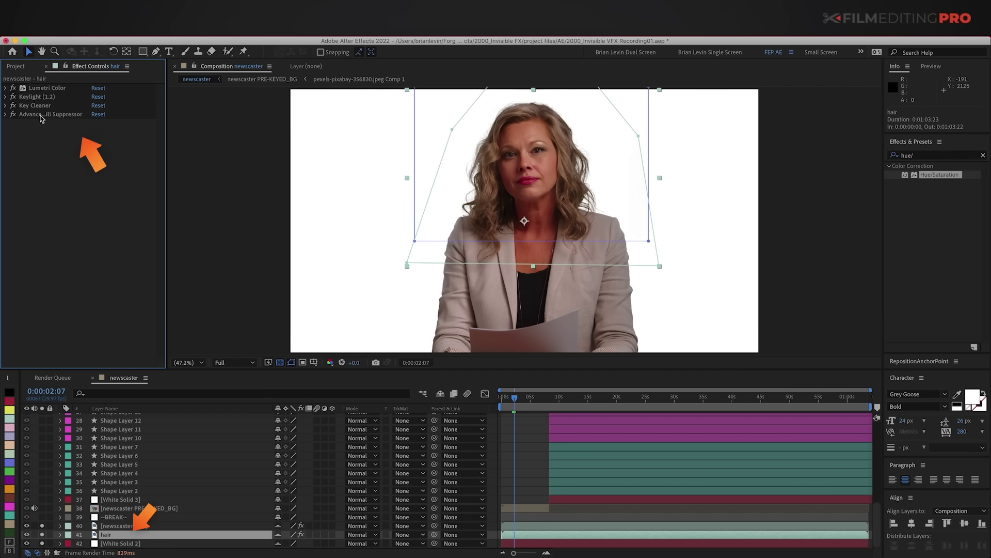
click(41, 90)
click(40, 97)
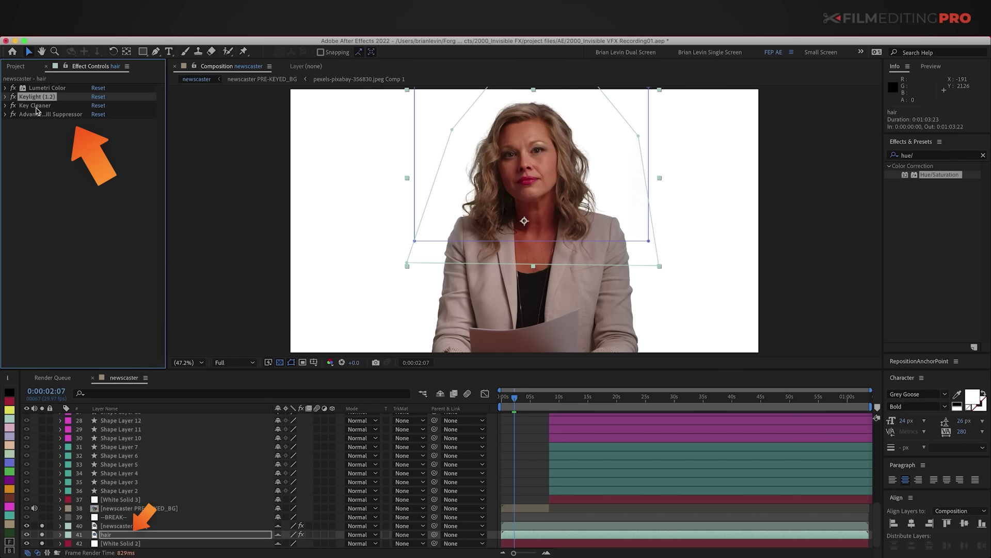
click(36, 106)
click(41, 115)
scroll(576, 181, up, 4)
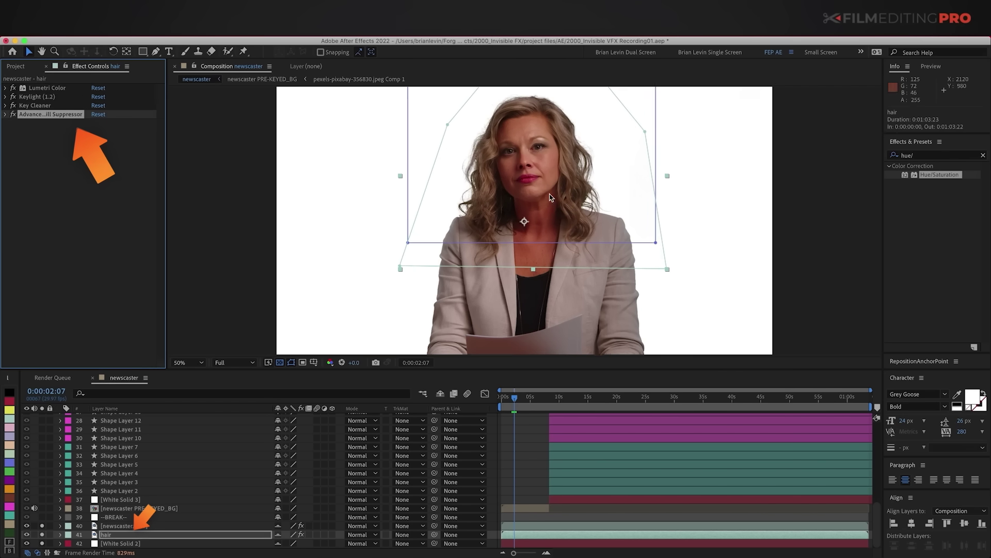
scroll(497, 283, down, 3)
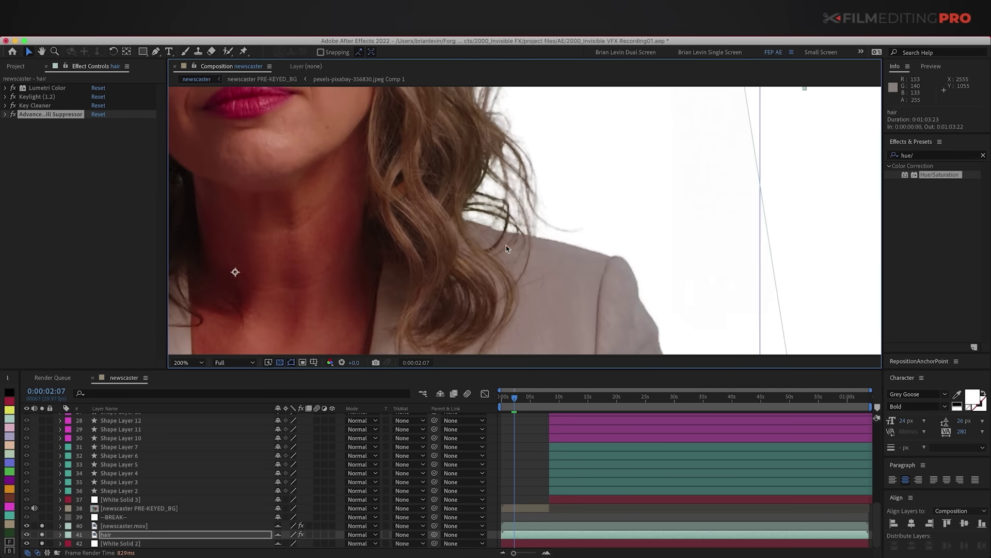
key(shift+slash)
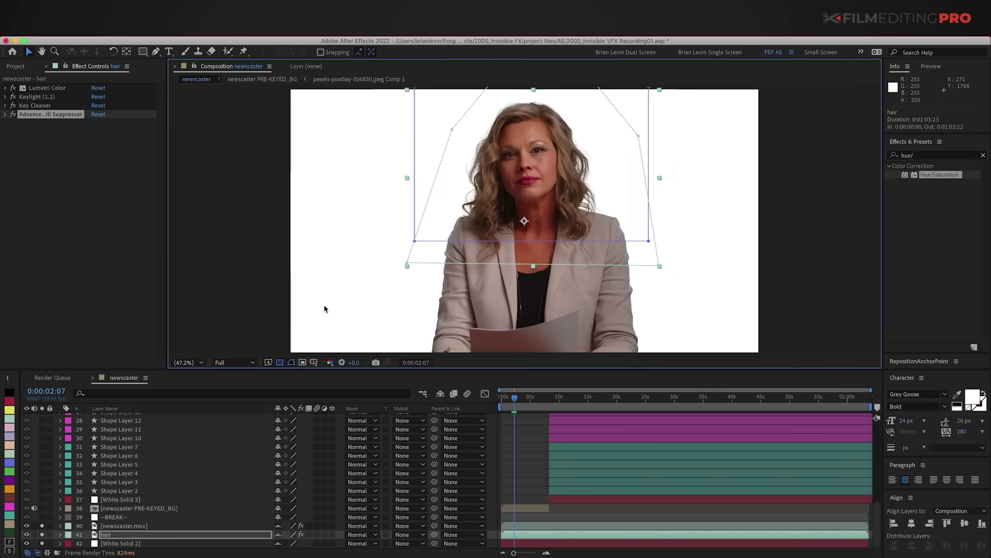
- Compare the hair and newscaster masks, then solo the hair layer with White Solid 2
click(107, 535)
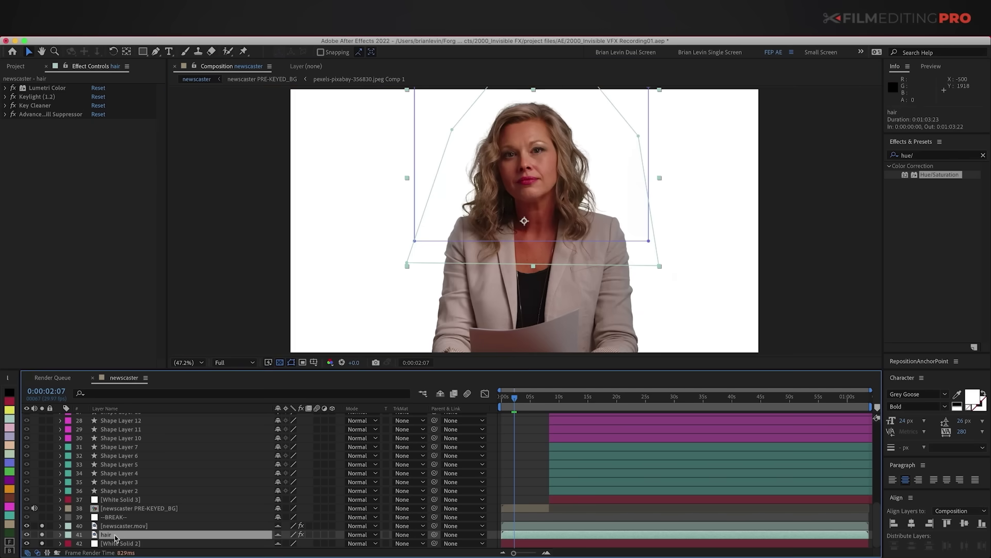
click(42, 534)
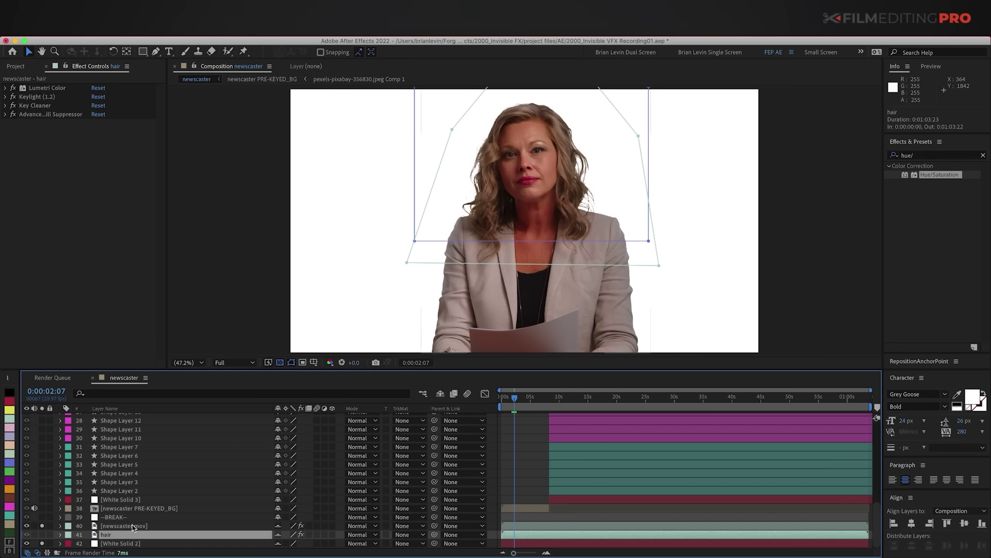
click(134, 526)
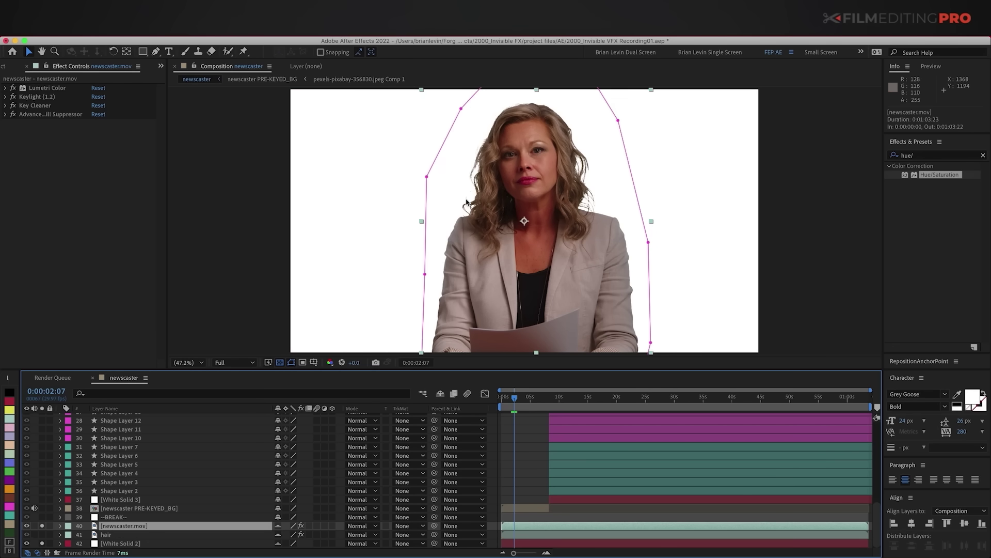
click(116, 535)
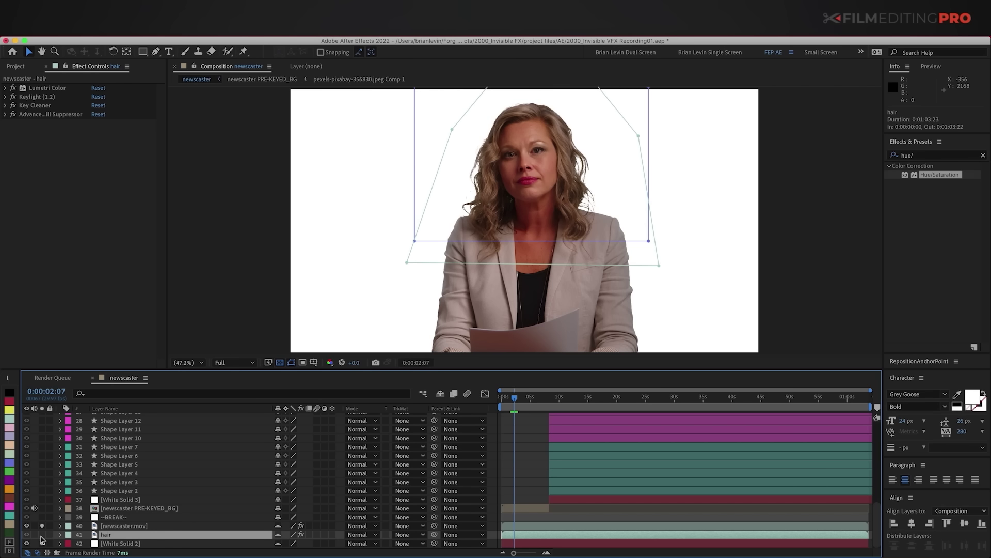
drag(41, 535, 41, 543)
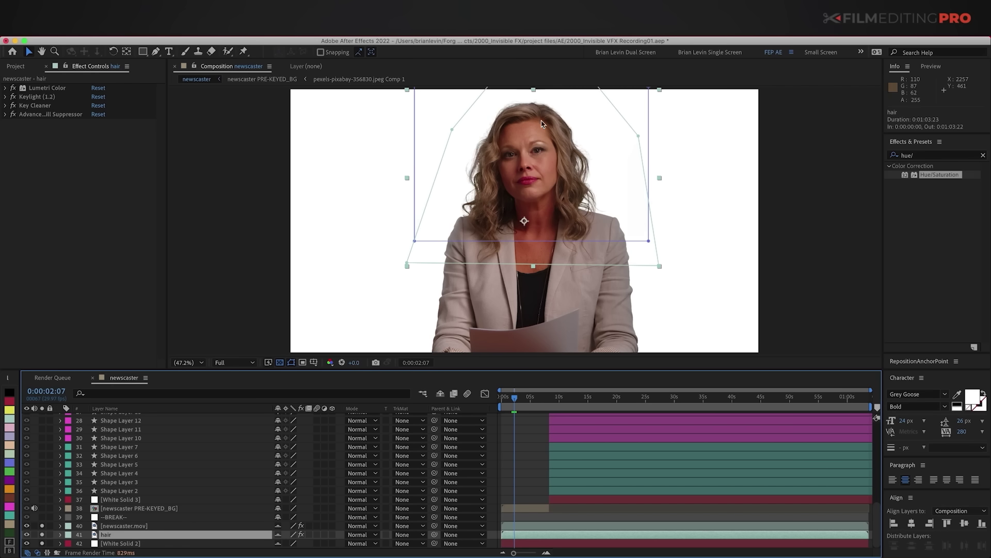